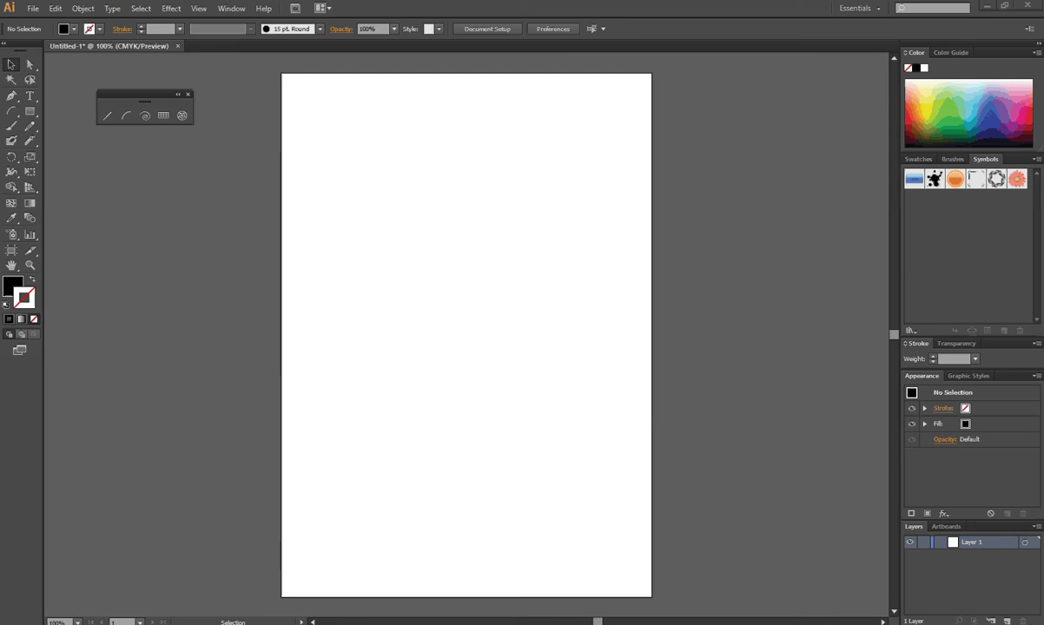
# Draw an arc left of the page centre and give it the black 15 pt Round brush stroke
pyautogui.click(126, 115)
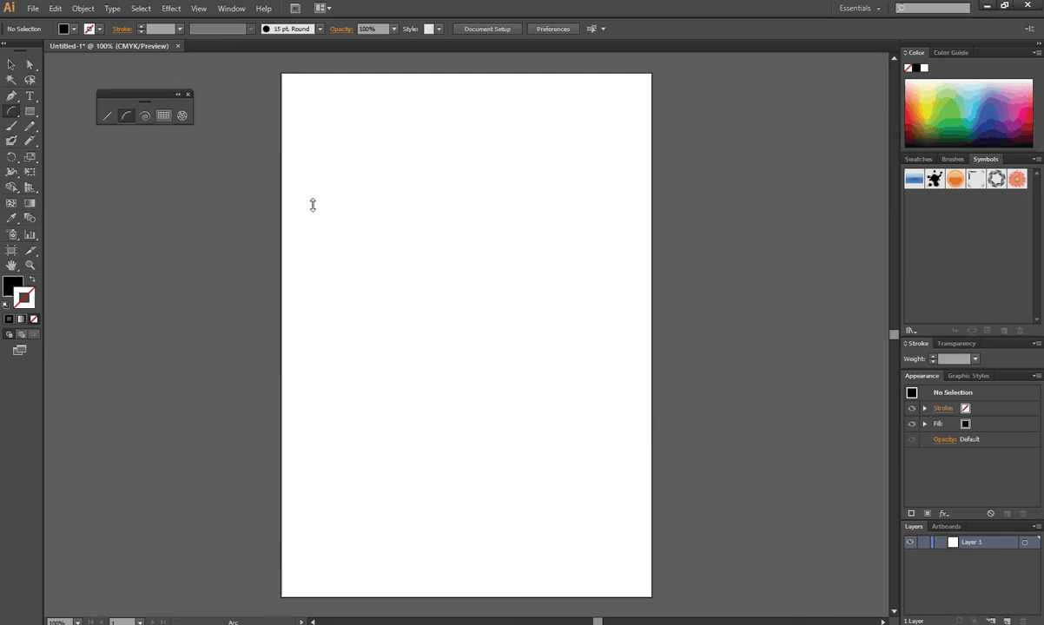
pyautogui.moveTo(370, 281)
pyautogui.mouseDown()
pyautogui.moveTo(394, 323)
pyautogui.moveTo(535, 390)
pyautogui.mouseUp()
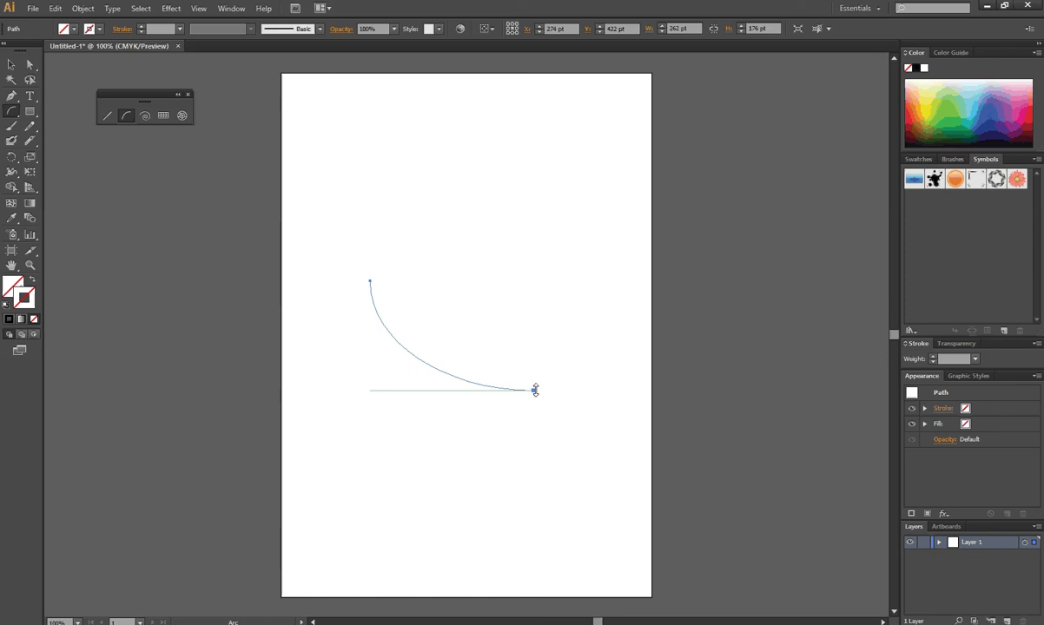
pyautogui.click(320, 28)
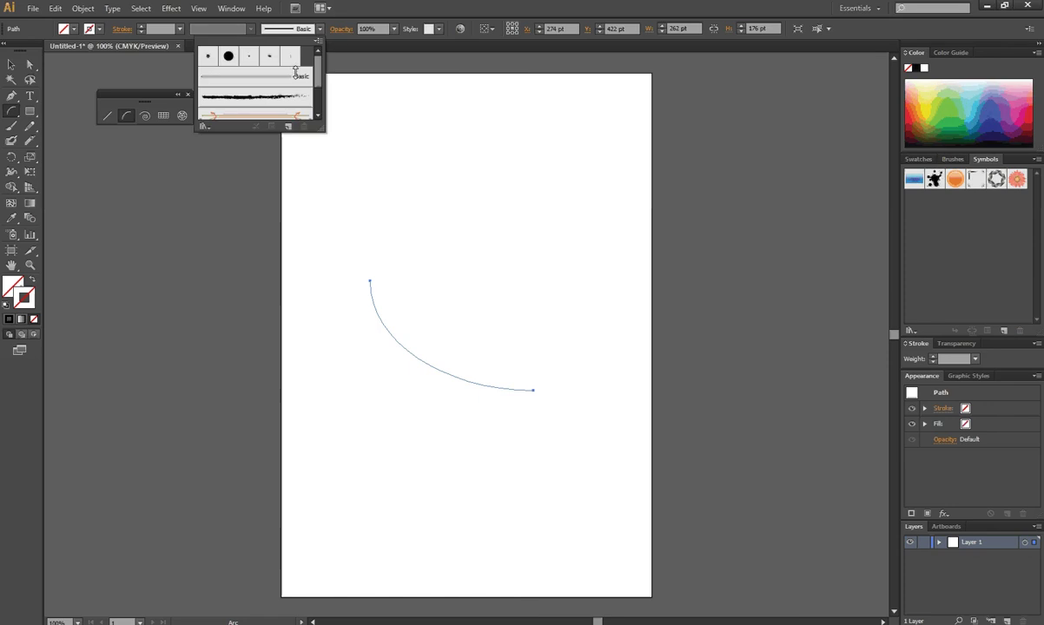
pyautogui.click(231, 57)
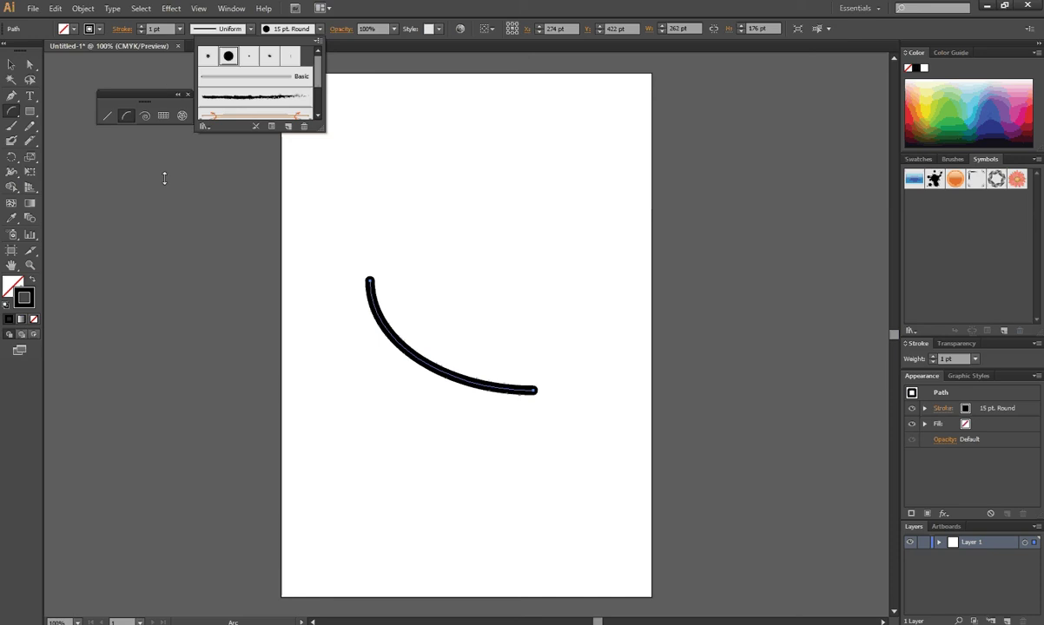
pyautogui.click(30, 141)
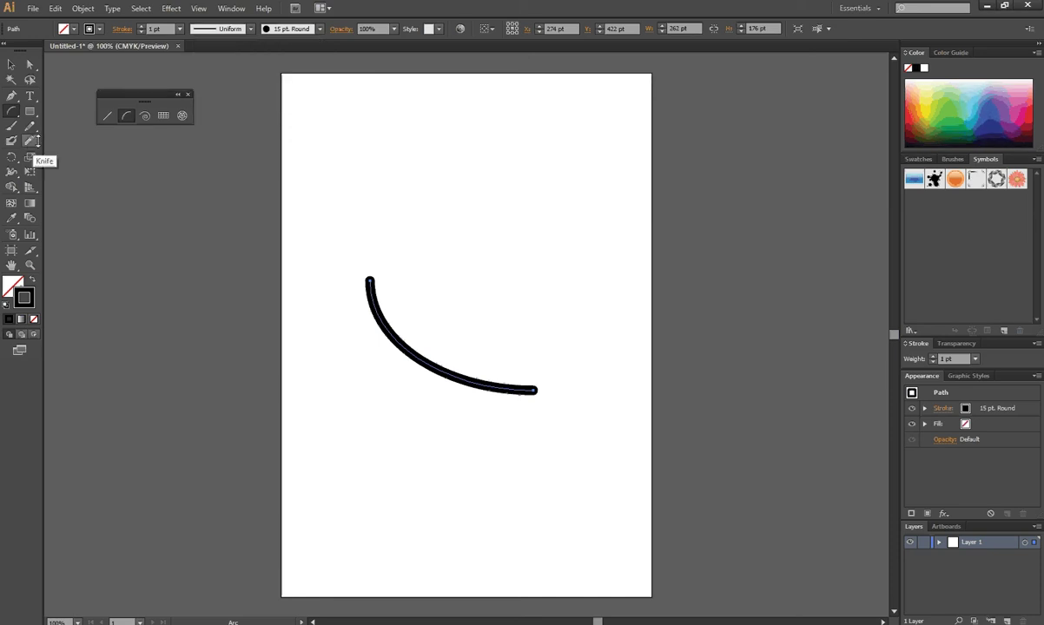
# Cut the thick arc at two points along its curve with the Scissors
pyautogui.moveTo(29, 142); pyautogui.dragTo(65, 156)
pyautogui.click(66, 155)
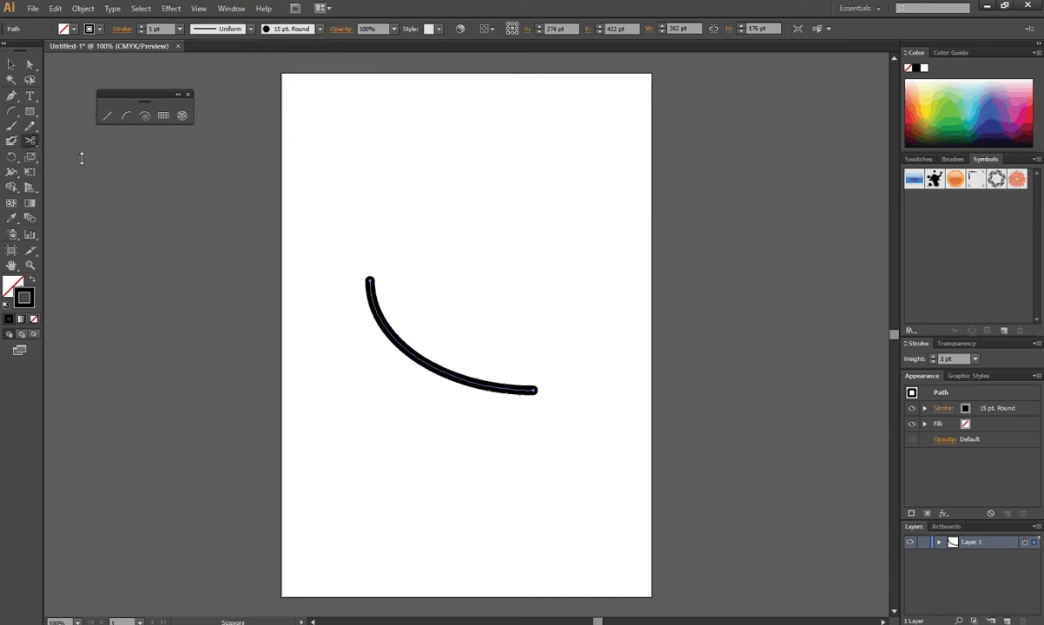
pyautogui.click(415, 356)
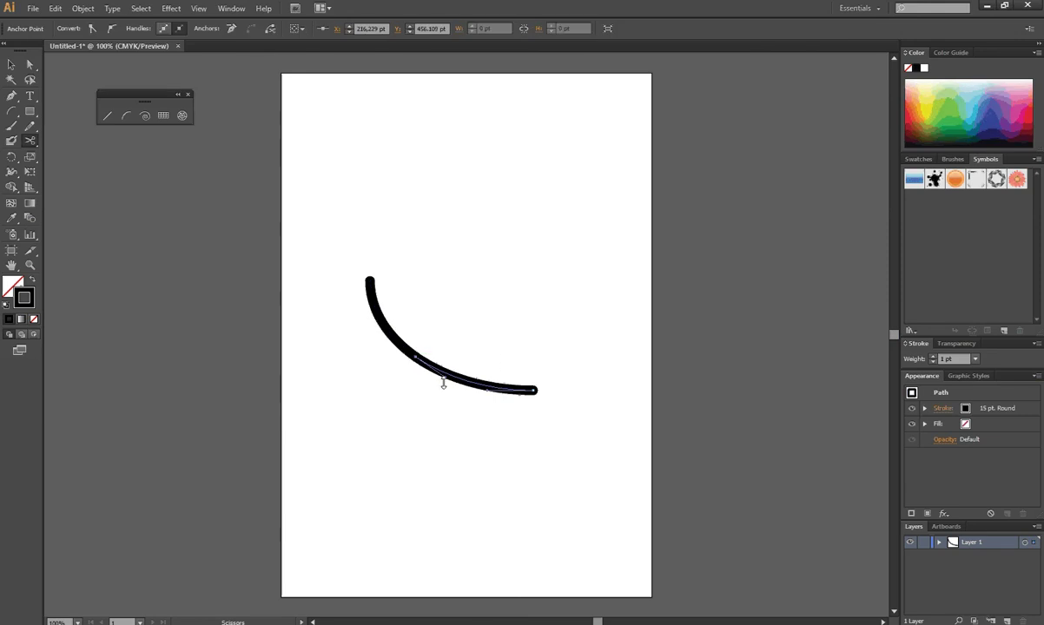
pyautogui.click(443, 379)
# Move the upper arc piece up and left to leave a gap
pyautogui.click(11, 64)
pyautogui.click(476, 382)
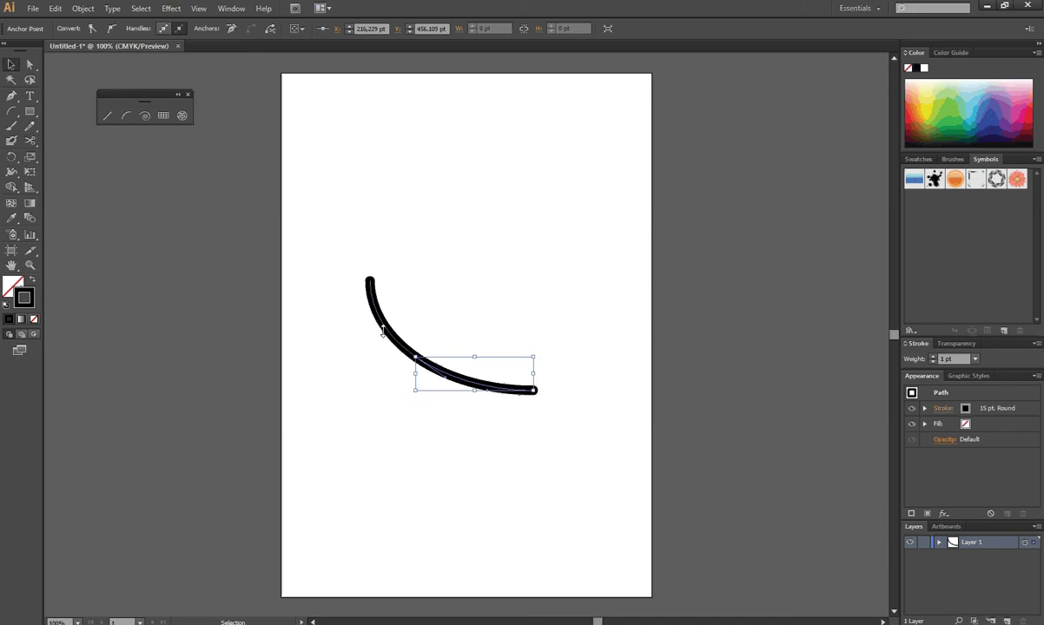
pyautogui.moveTo(392, 337); pyautogui.dragTo(355, 315)
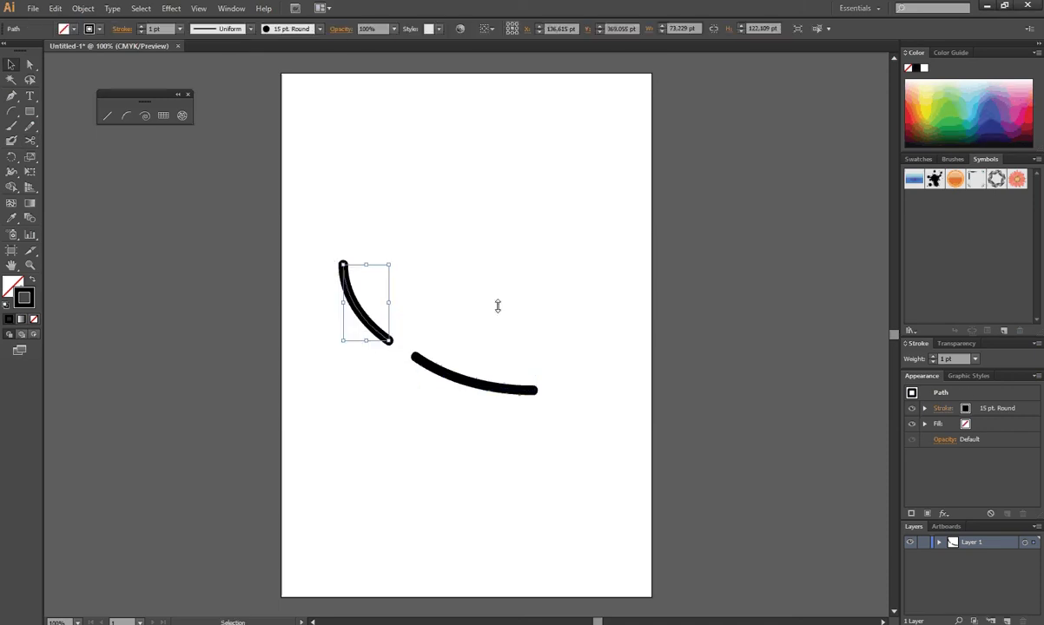
pyautogui.click(713, 454)
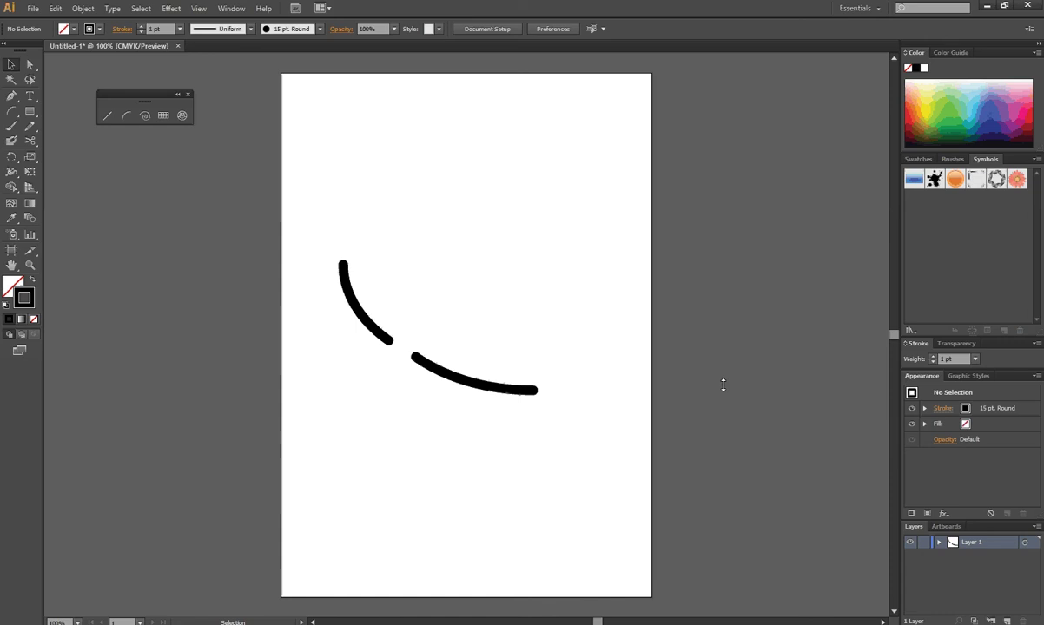
# Draw a rectangle above the arc pieces with a solid black fill and no outline
pyautogui.click(30, 112)
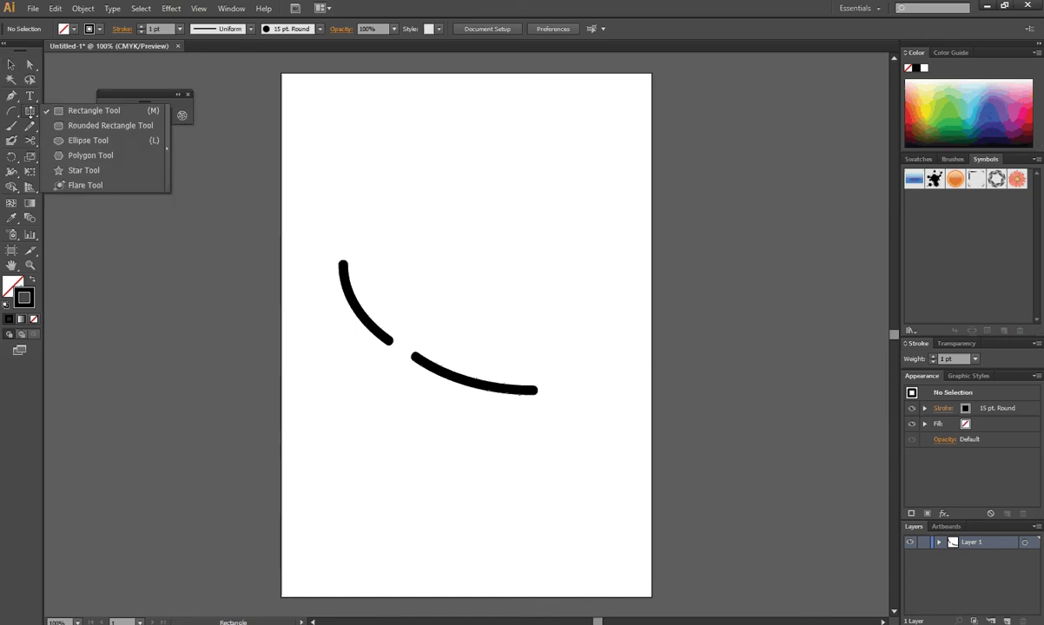
pyautogui.click(91, 110)
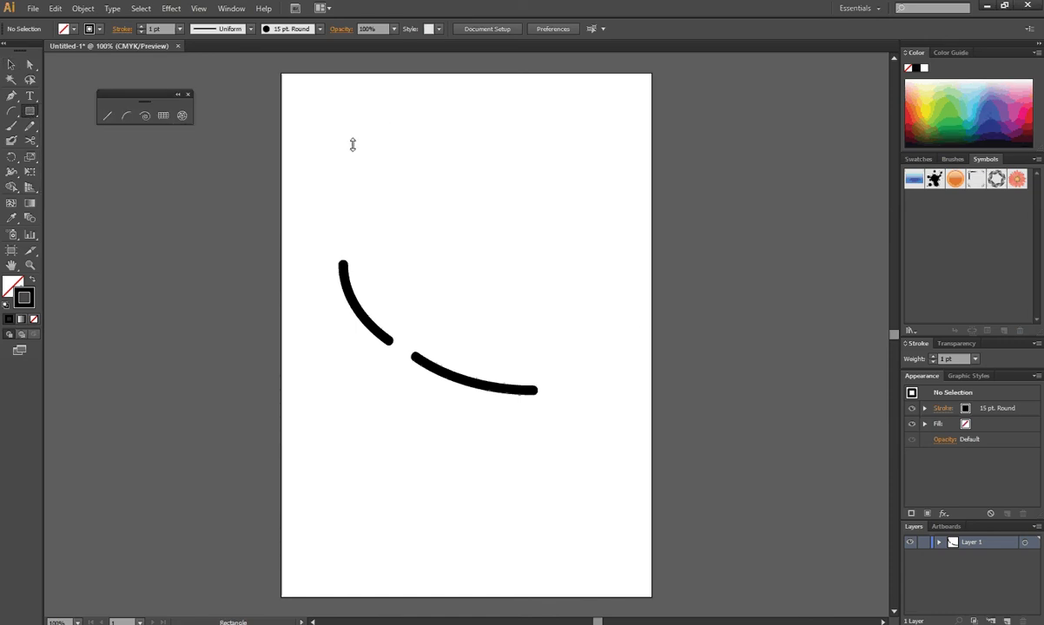
pyautogui.moveTo(353, 144)
pyautogui.mouseDown()
pyautogui.moveTo(413, 202)
pyautogui.moveTo(497, 216)
pyautogui.mouseUp()
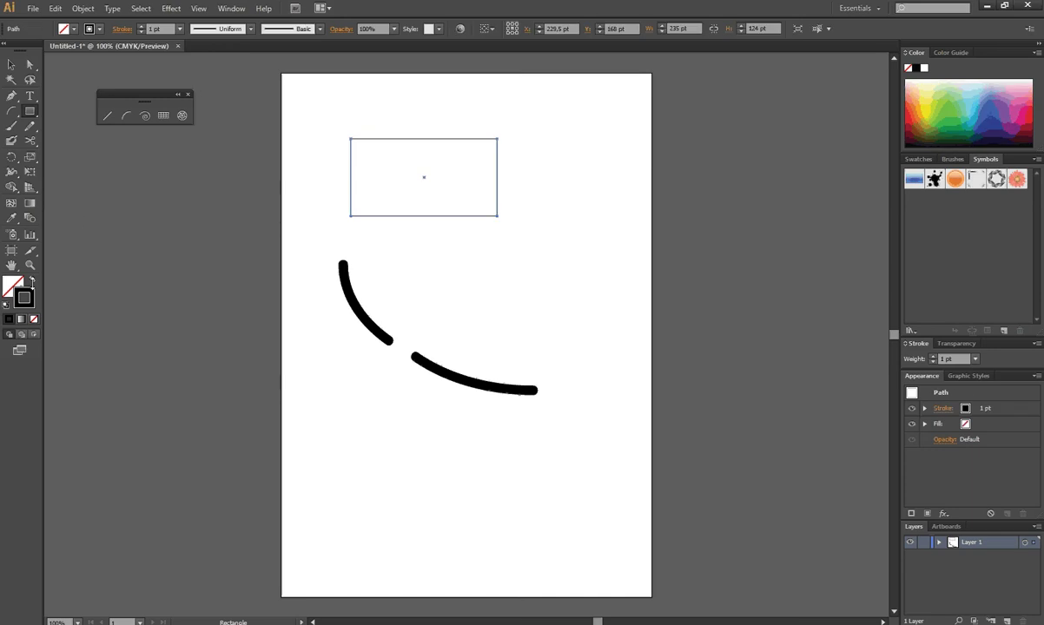
pyautogui.click(32, 278)
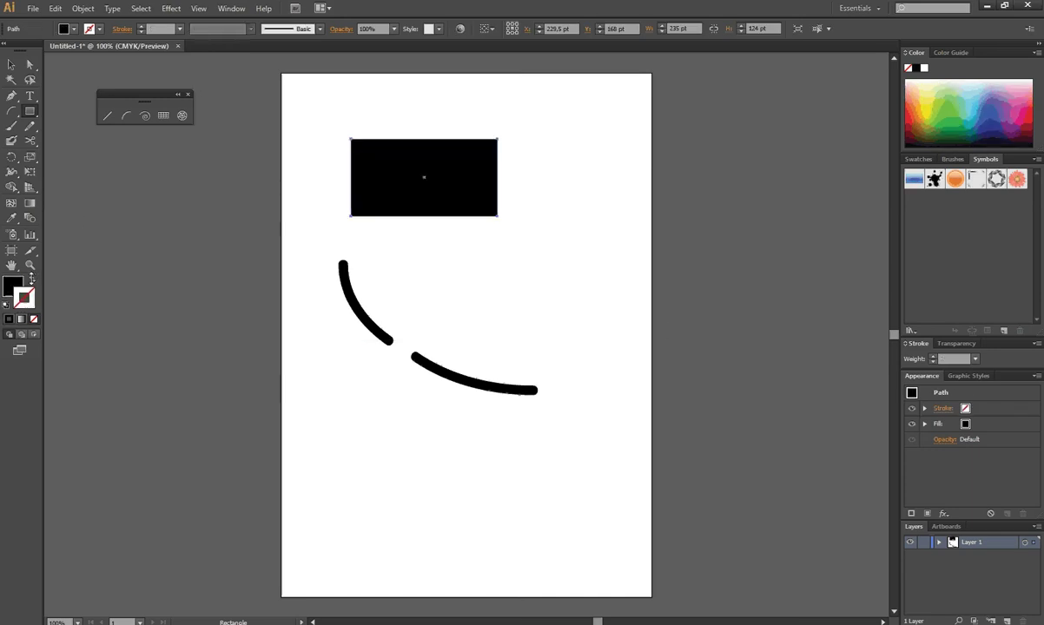
pyautogui.click(33, 277)
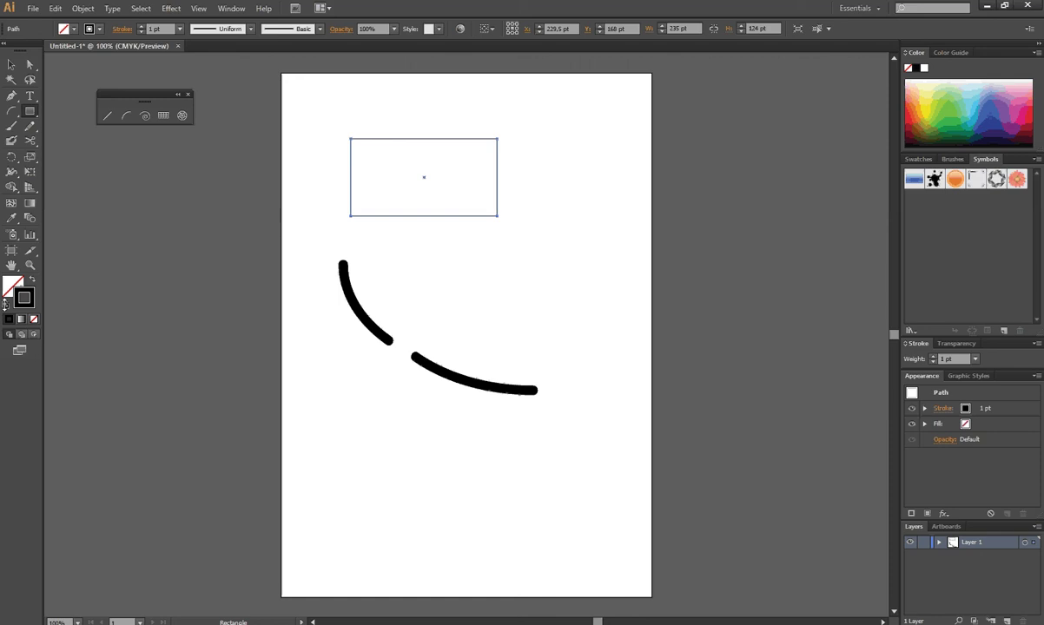
pyautogui.click(32, 277)
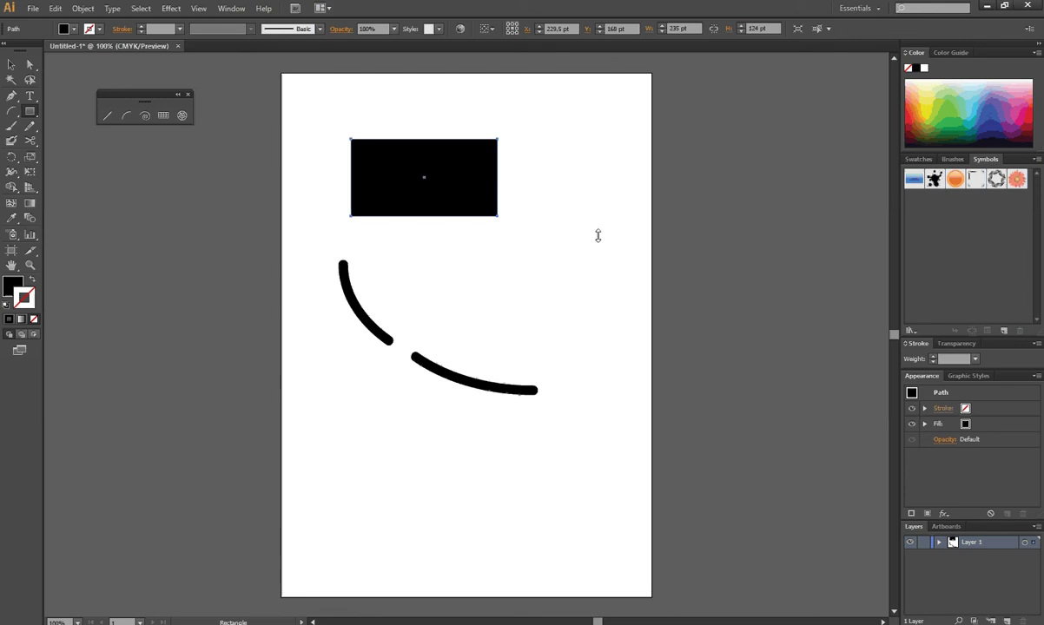
pyautogui.click(37, 138)
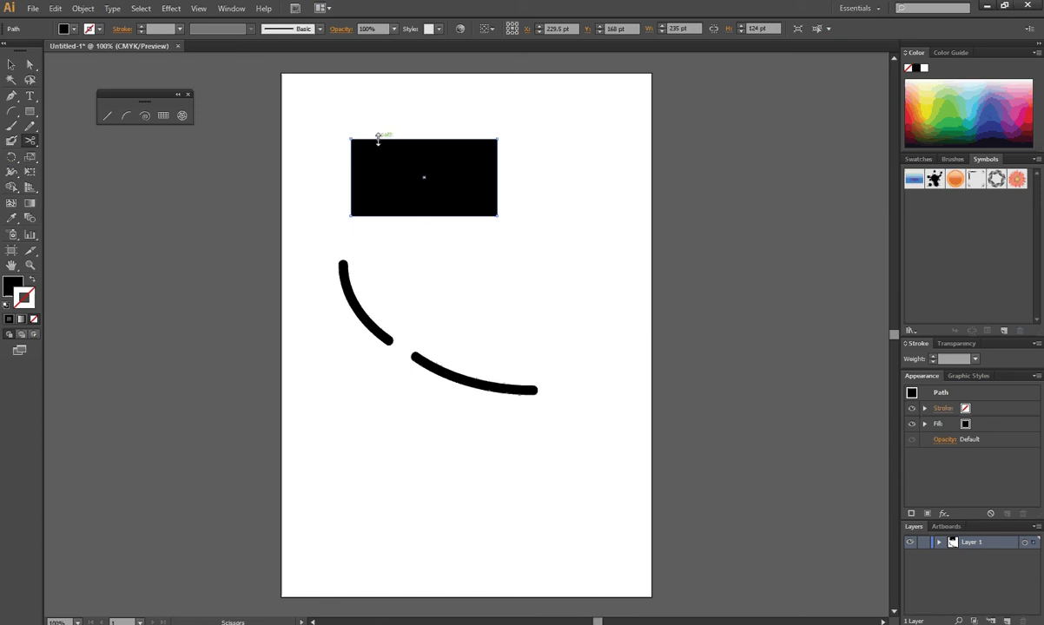
# Cut the rectangle diagonally from its top edge to its bottom edge and shift the right piece right
pyautogui.click(378, 137)
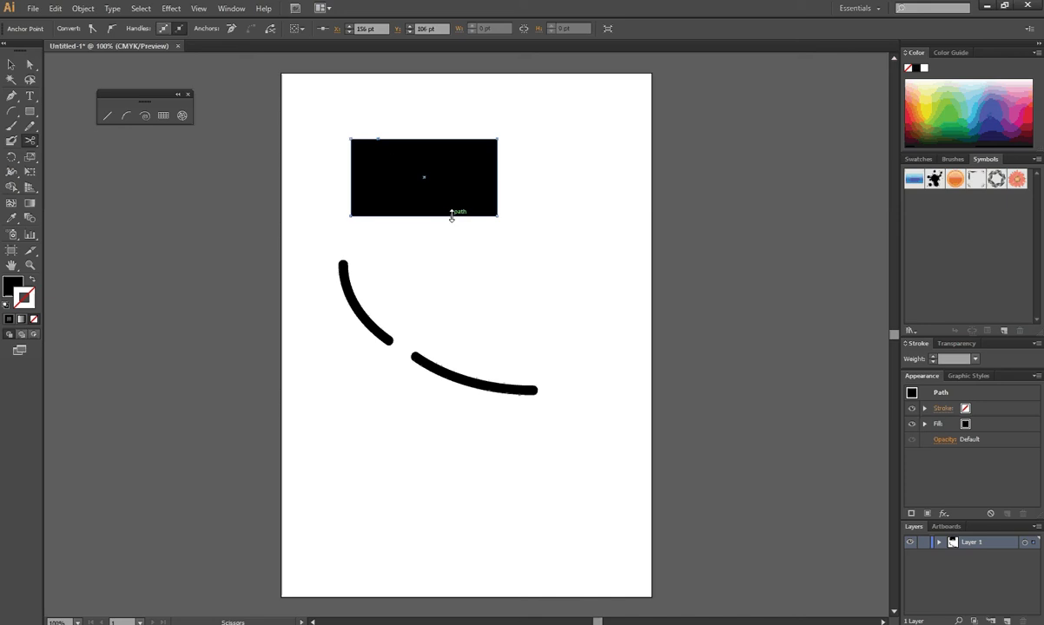
pyautogui.click(452, 216)
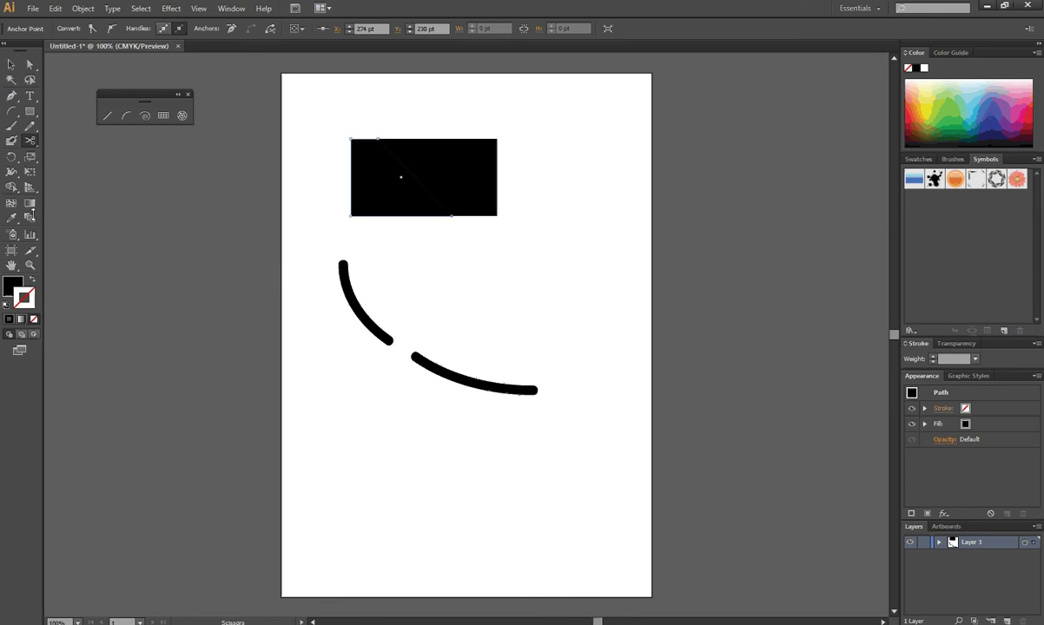
pyautogui.click(10, 64)
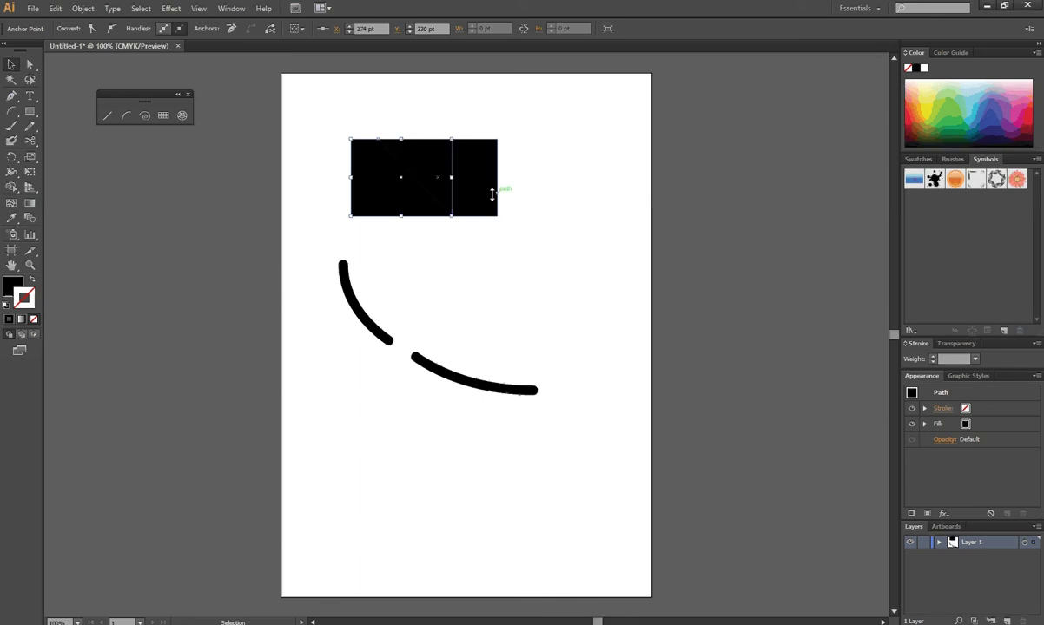
pyautogui.moveTo(483, 192); pyautogui.dragTo(536, 189)
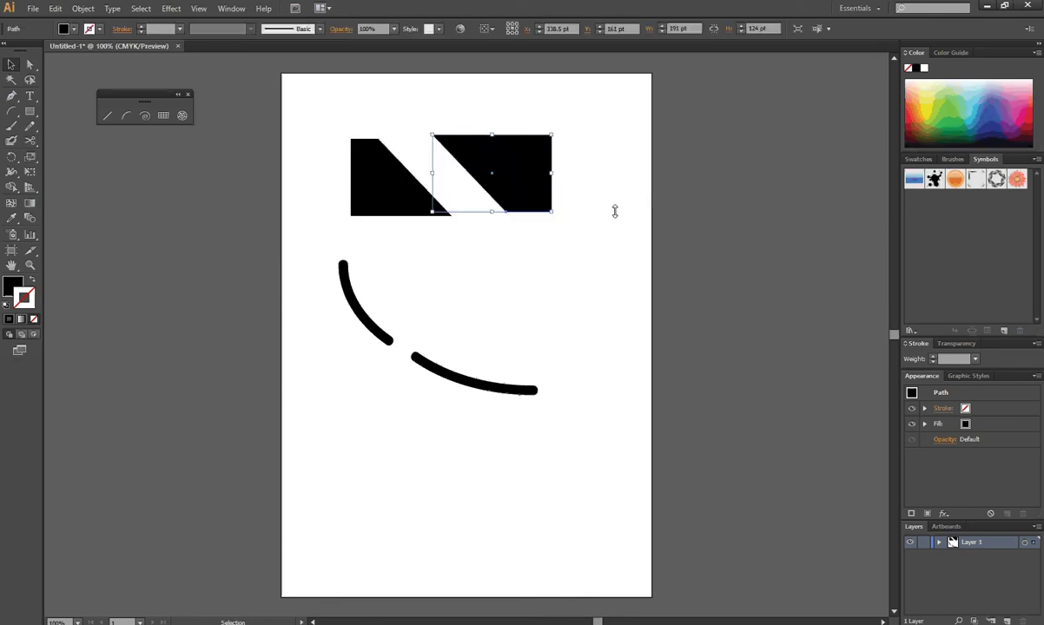
pyautogui.click(615, 211)
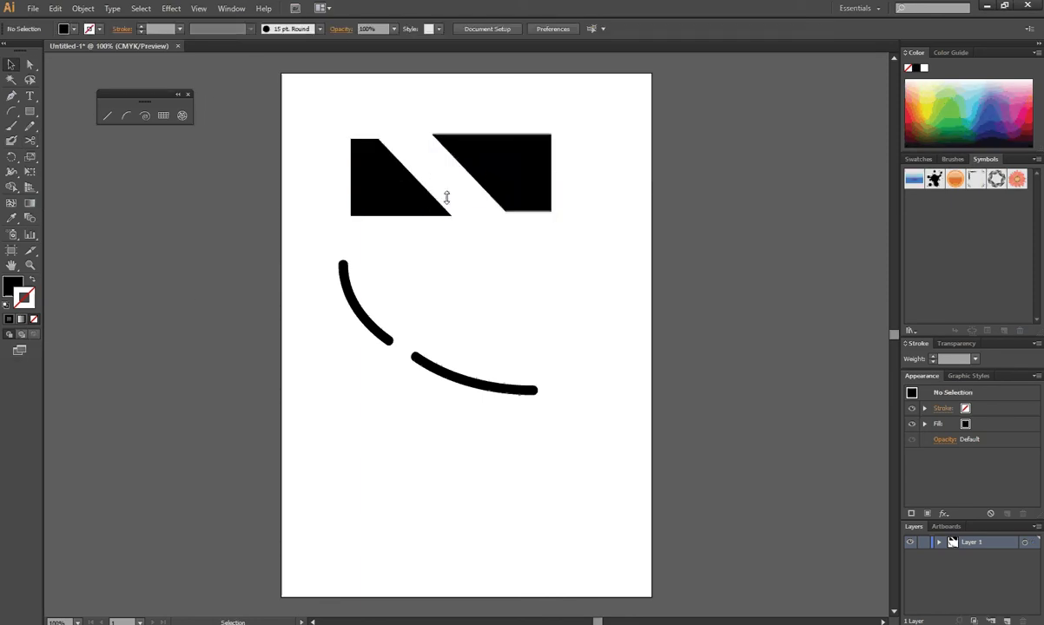
# Switch the left and right rectangle pieces to outline-only by swapping fill and stroke
pyautogui.click(399, 196)
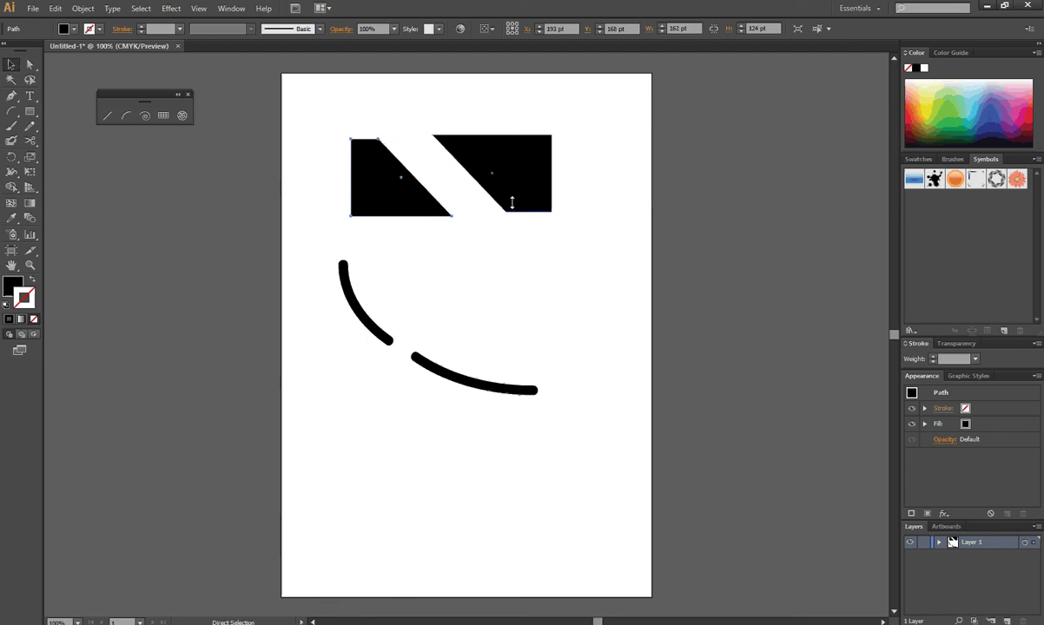
pyautogui.click(507, 204)
pyautogui.click(440, 208)
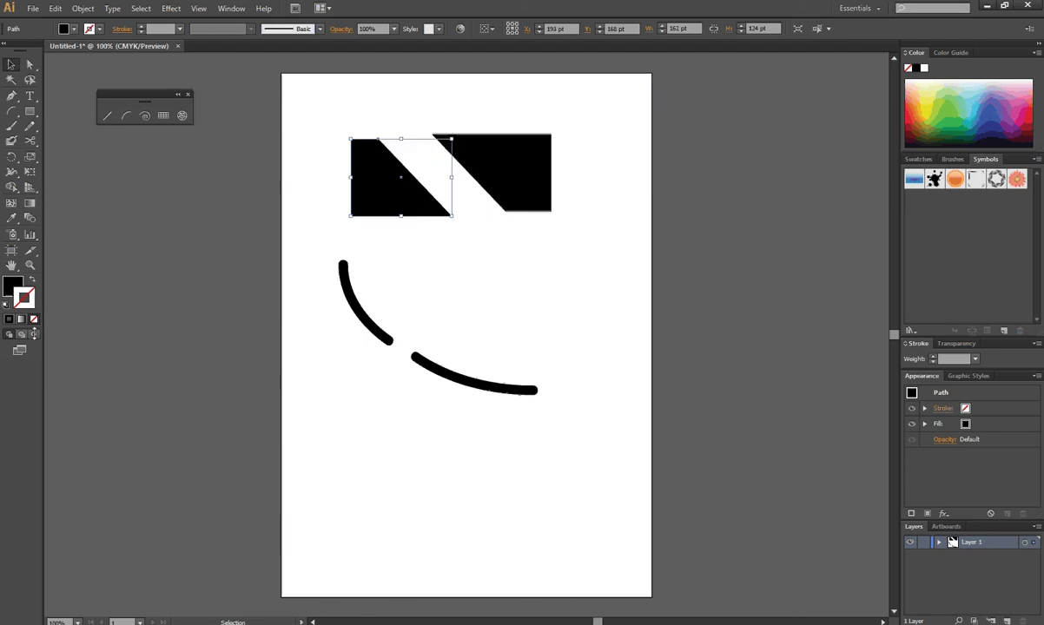
pyautogui.press('x')
pyautogui.click(32, 279)
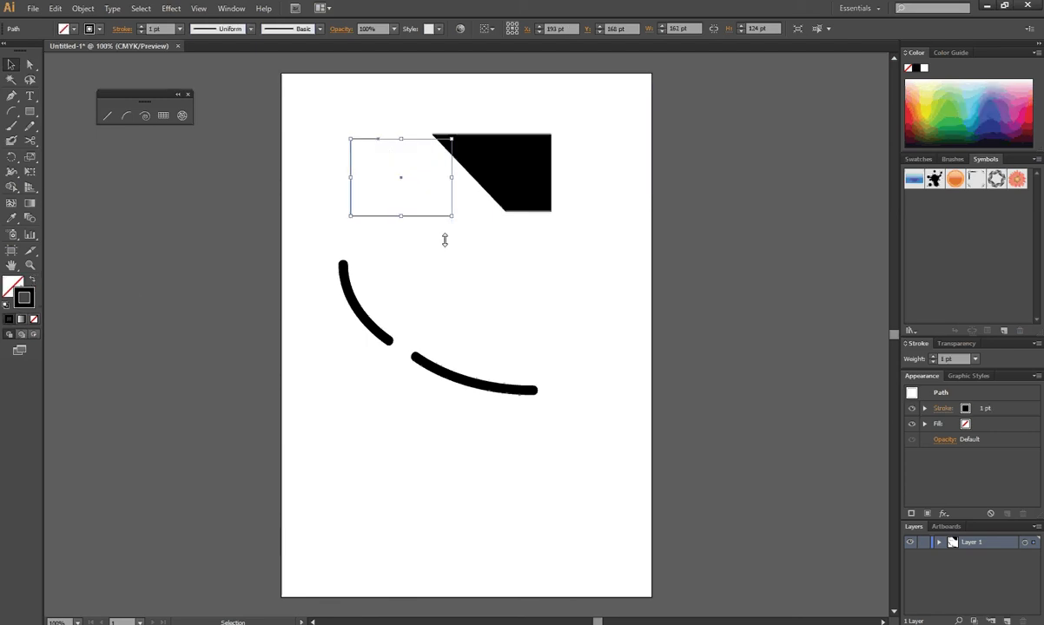
pyautogui.click(419, 221)
pyautogui.click(528, 166)
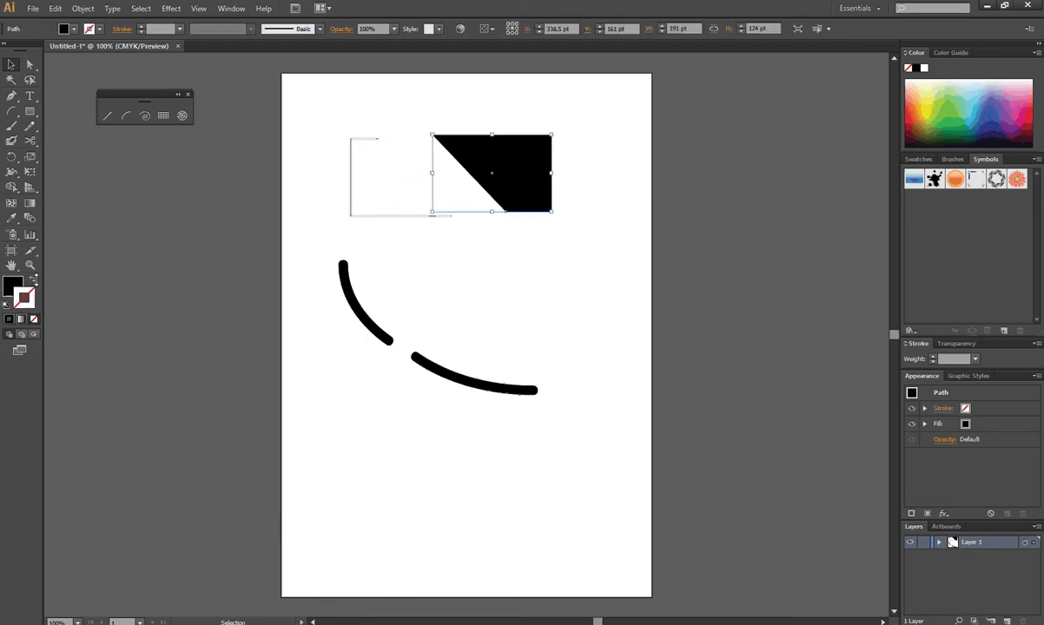
pyautogui.click(32, 279)
pyautogui.click(462, 279)
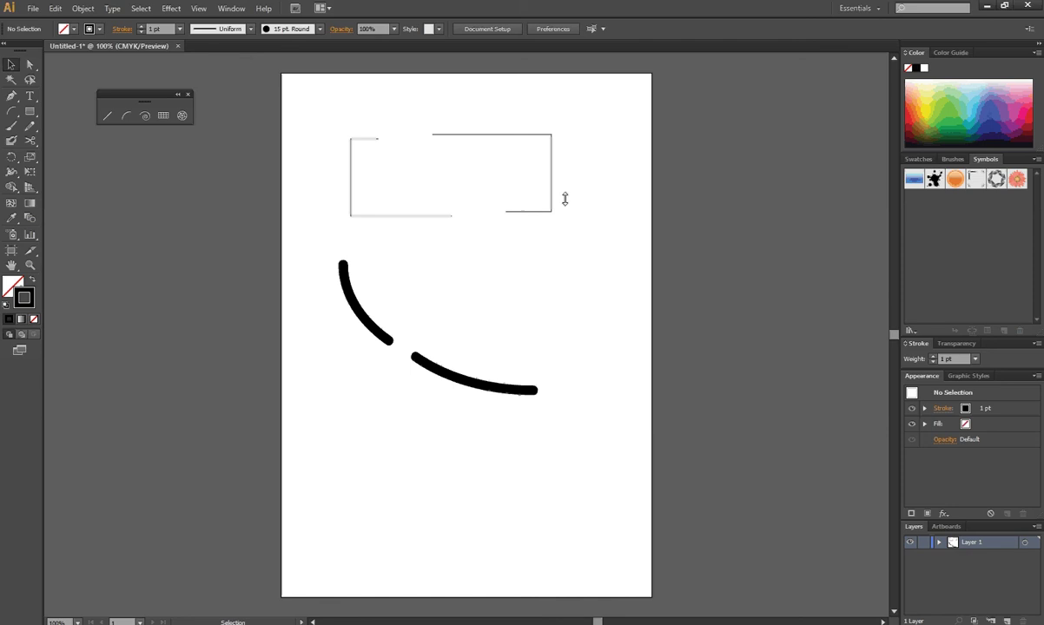
# Fill both angled rectangle pieces with solid black and no stroke
pyautogui.click(32, 279)
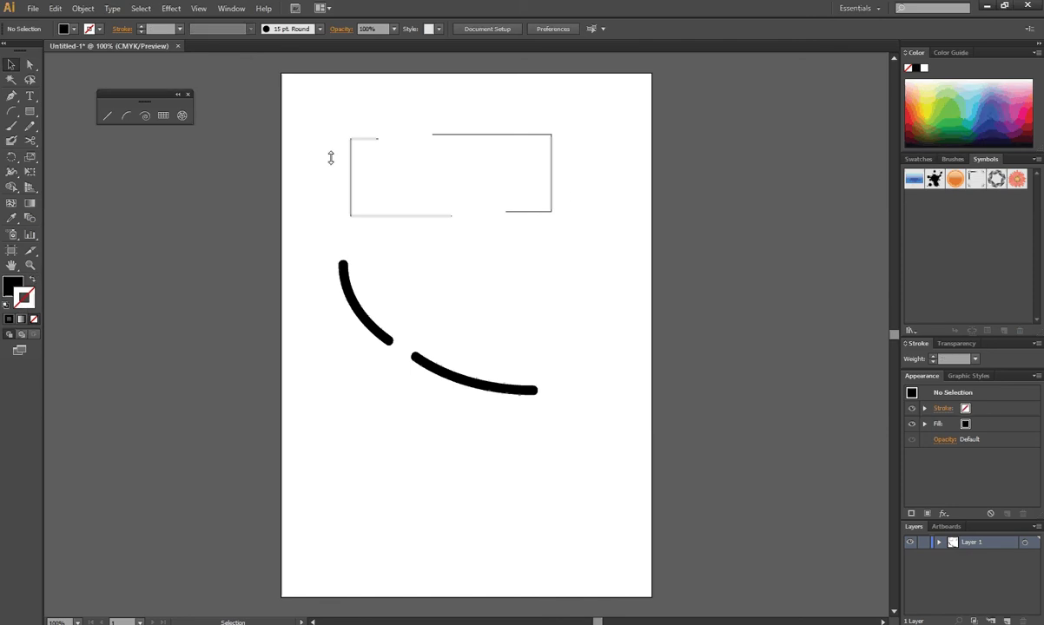
pyautogui.click(387, 216)
pyautogui.click(32, 278)
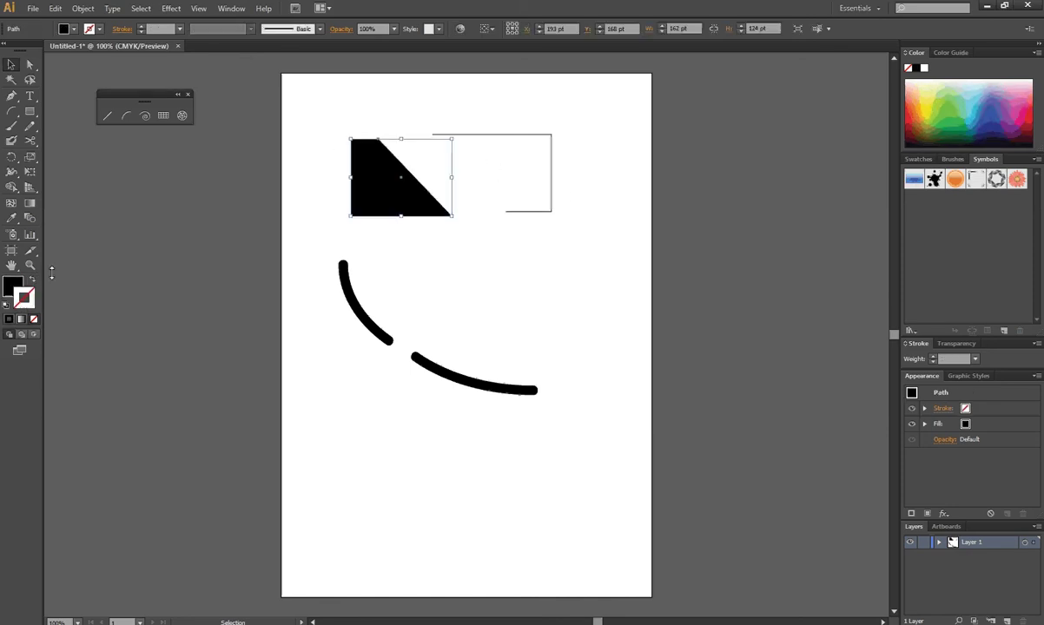
pyautogui.click(534, 210)
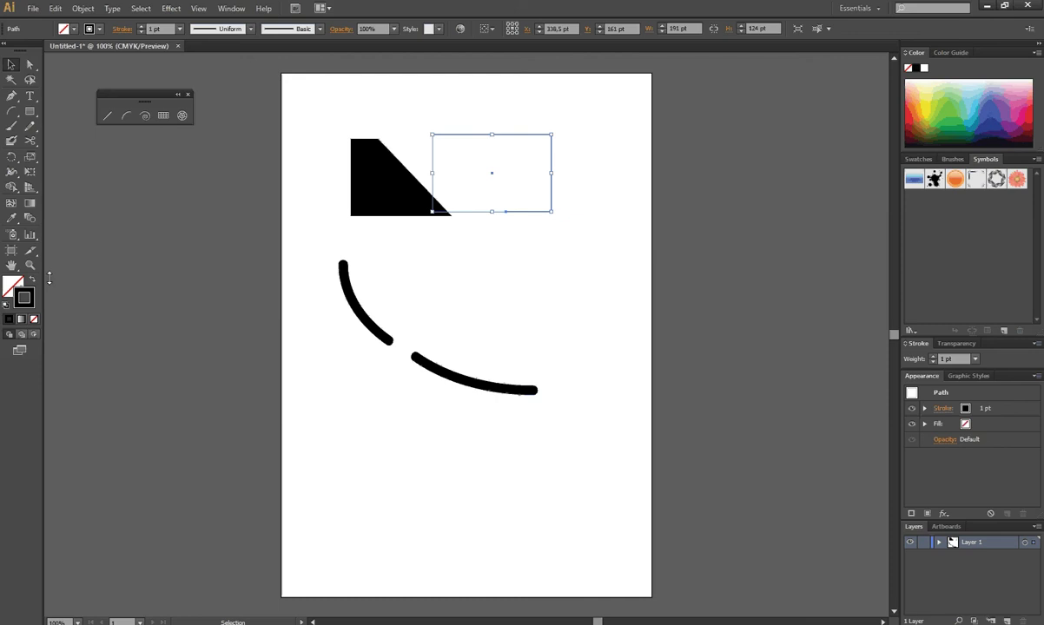
pyautogui.hotkey('shift', 'x')
pyautogui.click(489, 310)
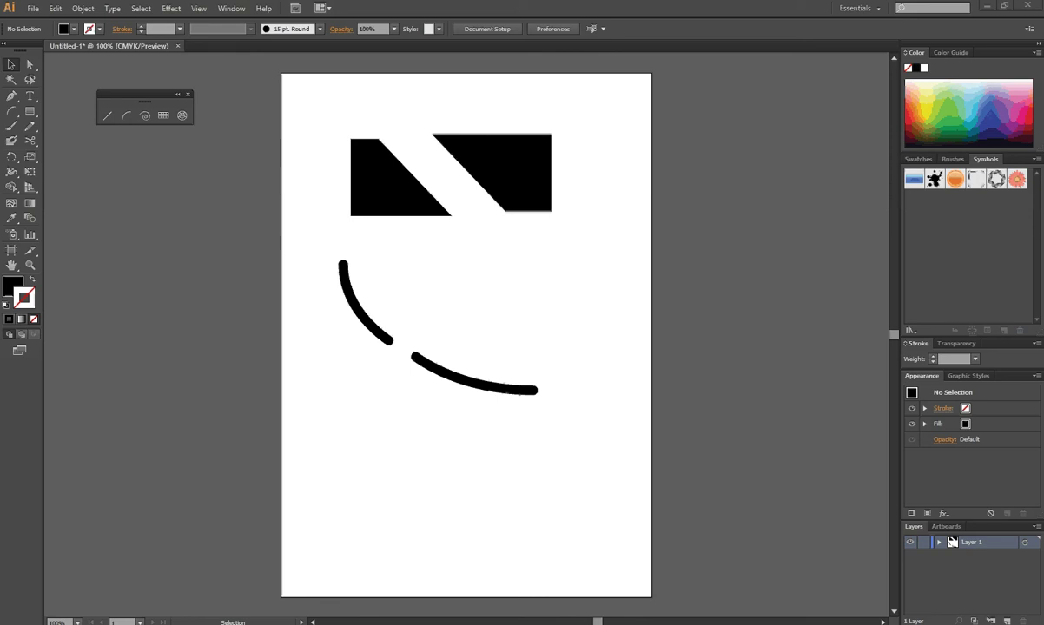
# Slice the upper-right black piece with a wavy Knife cut from its top edge to its bottom
pyautogui.moveTo(34, 146); pyautogui.dragTo(69, 176)
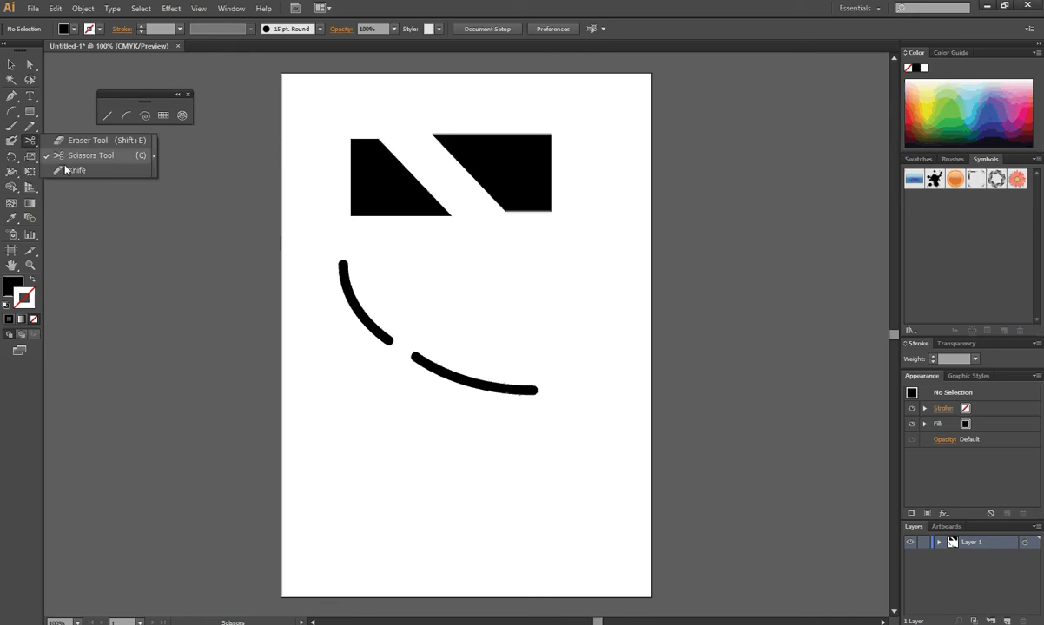
pyautogui.click(69, 172)
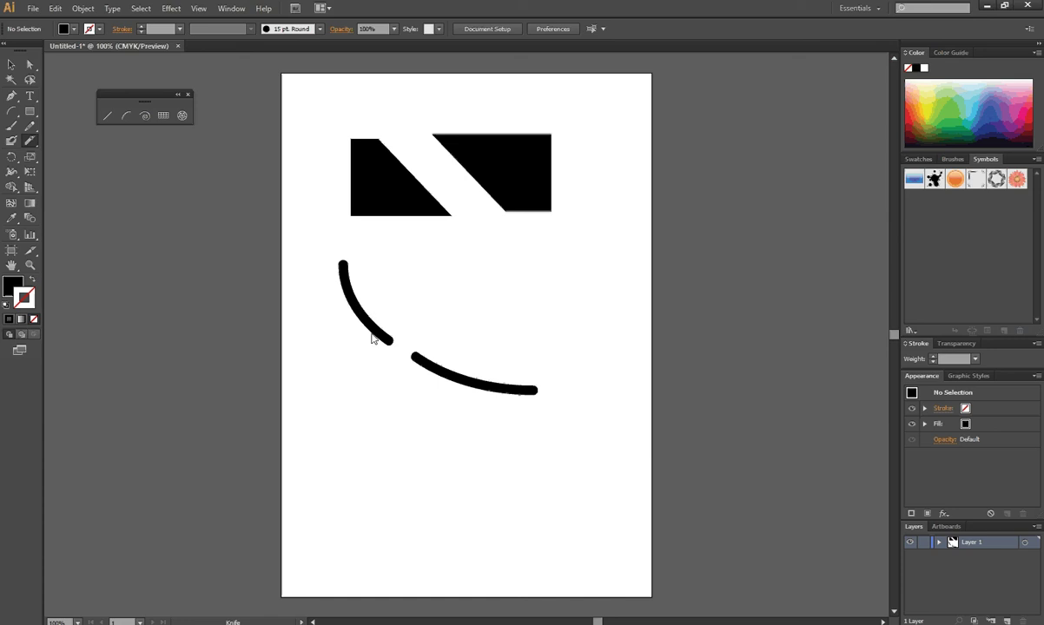
pyautogui.moveTo(469, 373)
pyautogui.mouseDown()
pyautogui.moveTo(486, 406)
pyautogui.moveTo(500, 409)
pyautogui.mouseUp()
pyautogui.moveTo(313, 306); pyautogui.dragTo(370, 303)
pyautogui.moveTo(508, 127)
pyautogui.mouseDown()
pyautogui.moveTo(522, 165)
pyautogui.moveTo(514, 219)
pyautogui.mouseUp()
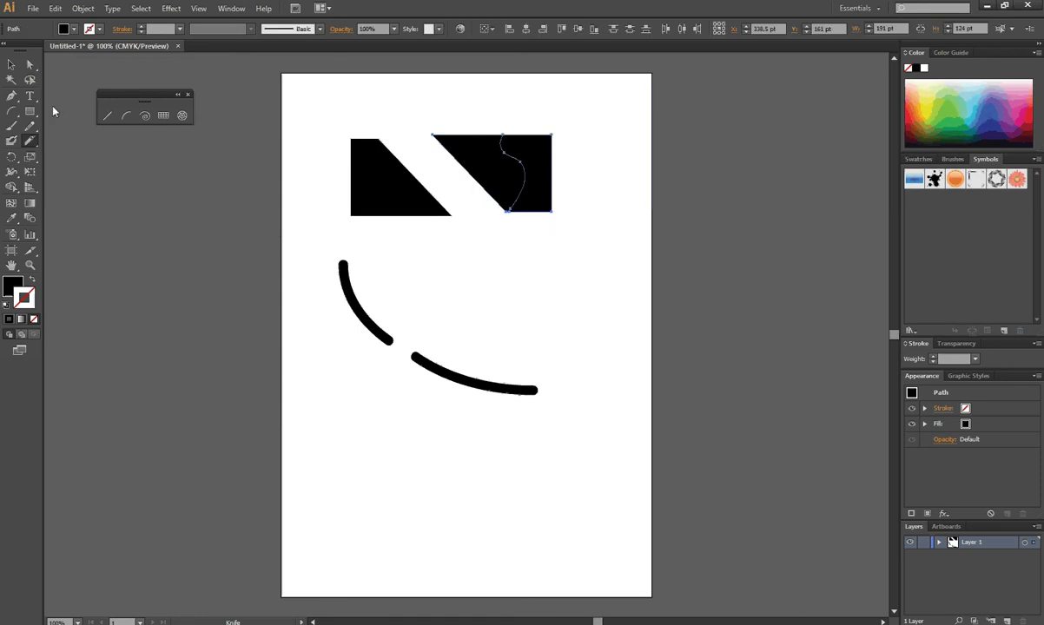
# Draw a black rectangle below the arc, slice it with a wavy Knife cut, and shift it right
pyautogui.click(29, 111)
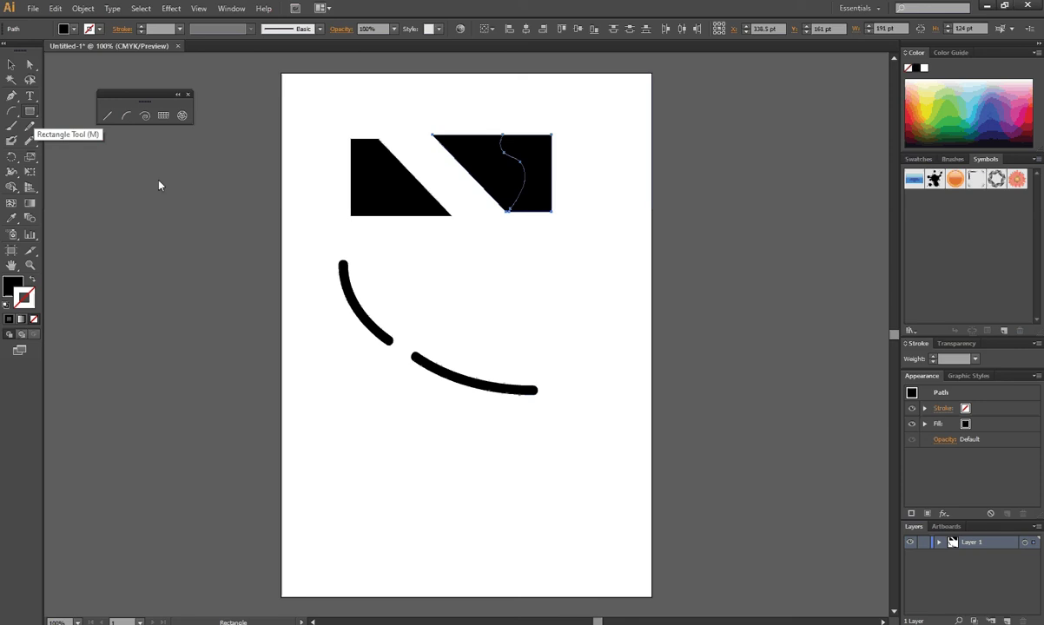
pyautogui.moveTo(327, 424); pyautogui.dragTo(533, 512)
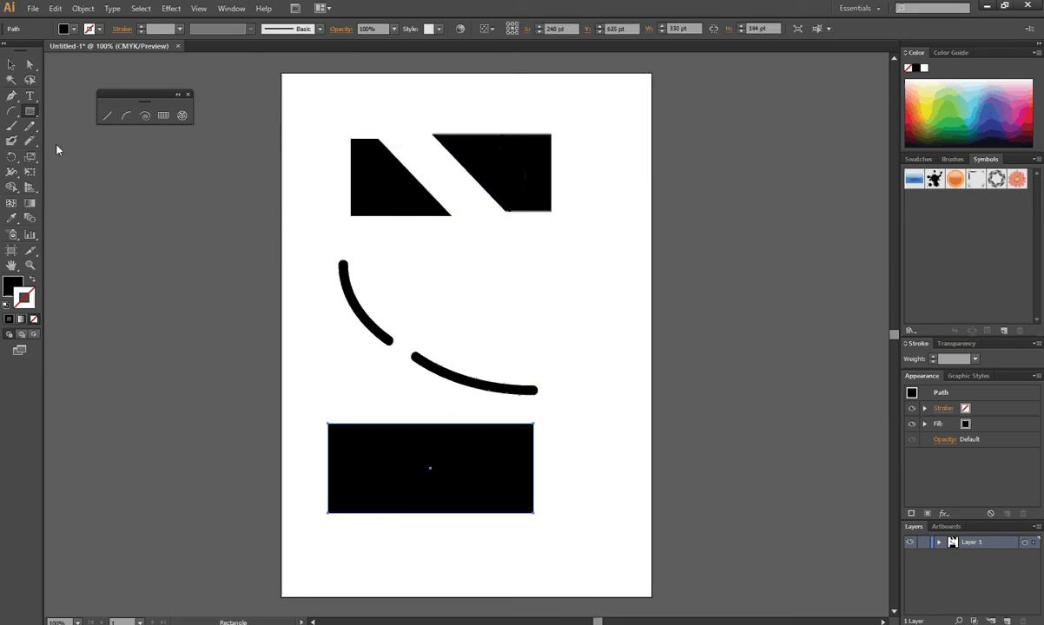
pyautogui.moveTo(29, 140); pyautogui.dragTo(63, 181)
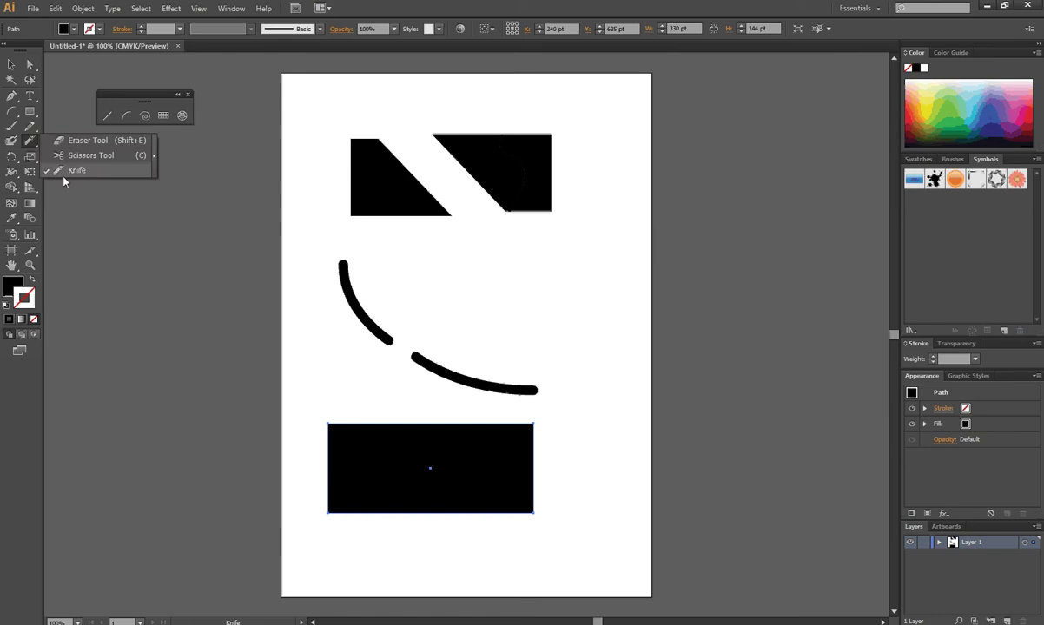
pyautogui.click(65, 171)
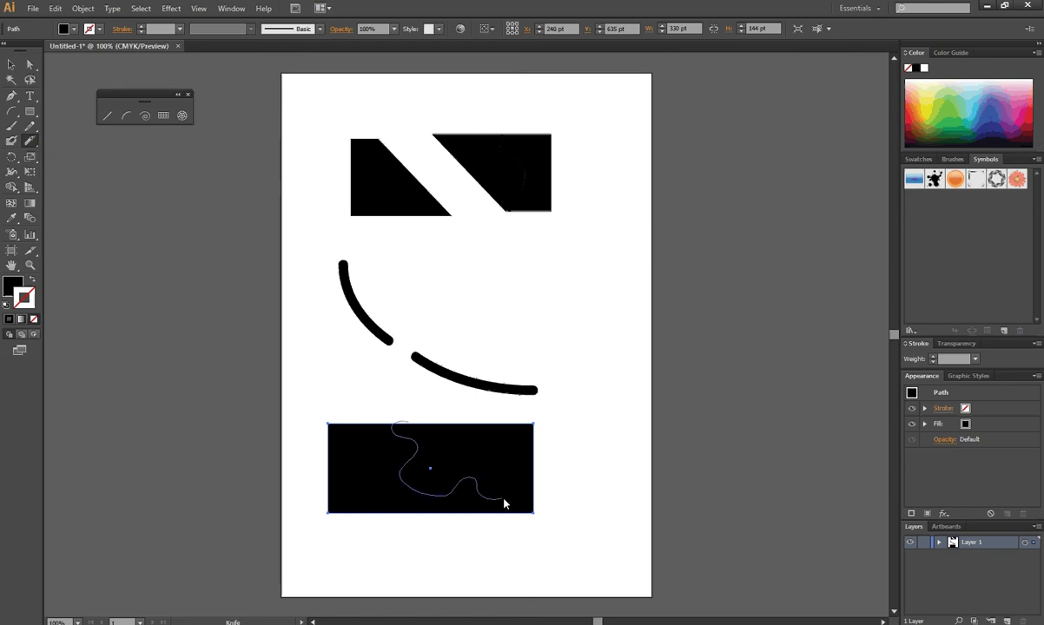
pyautogui.moveTo(504, 504); pyautogui.dragTo(488, 519)
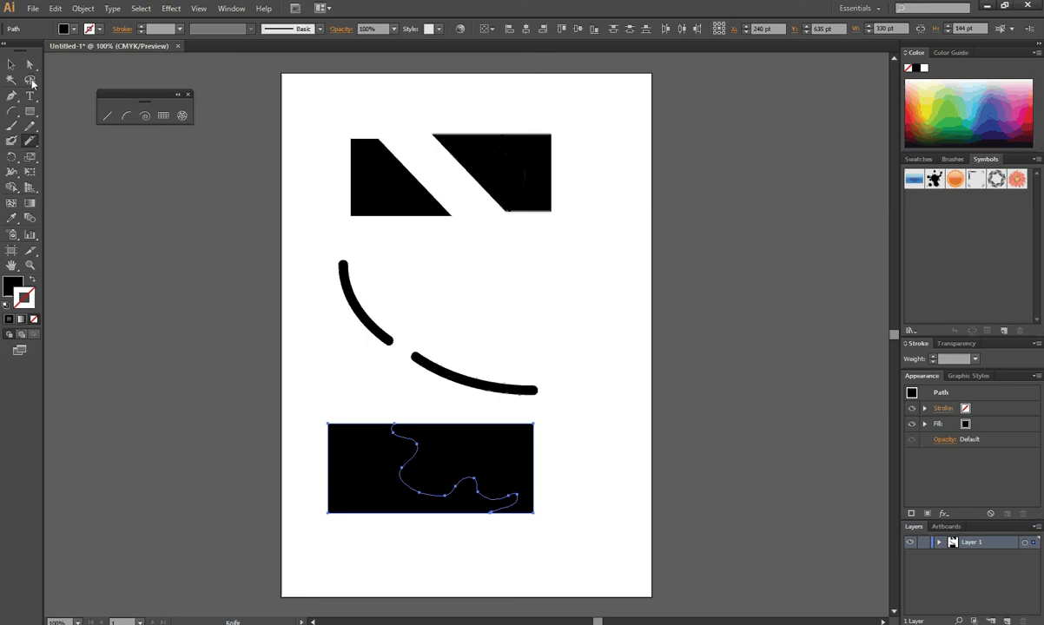
pyautogui.click(10, 66)
pyautogui.moveTo(470, 456); pyautogui.dragTo(514, 453)
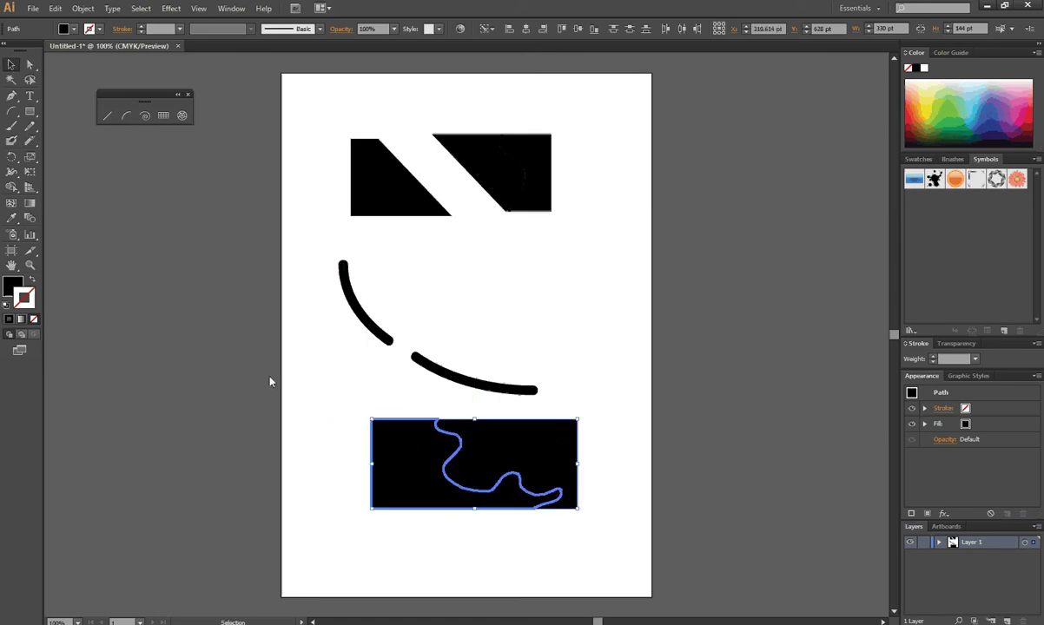
# Offset the lower rectangle's wavy pieces: drop the left piece lower and nudge the right piece left
pyautogui.click(30, 64)
pyautogui.moveTo(372, 461); pyautogui.dragTo(333, 460)
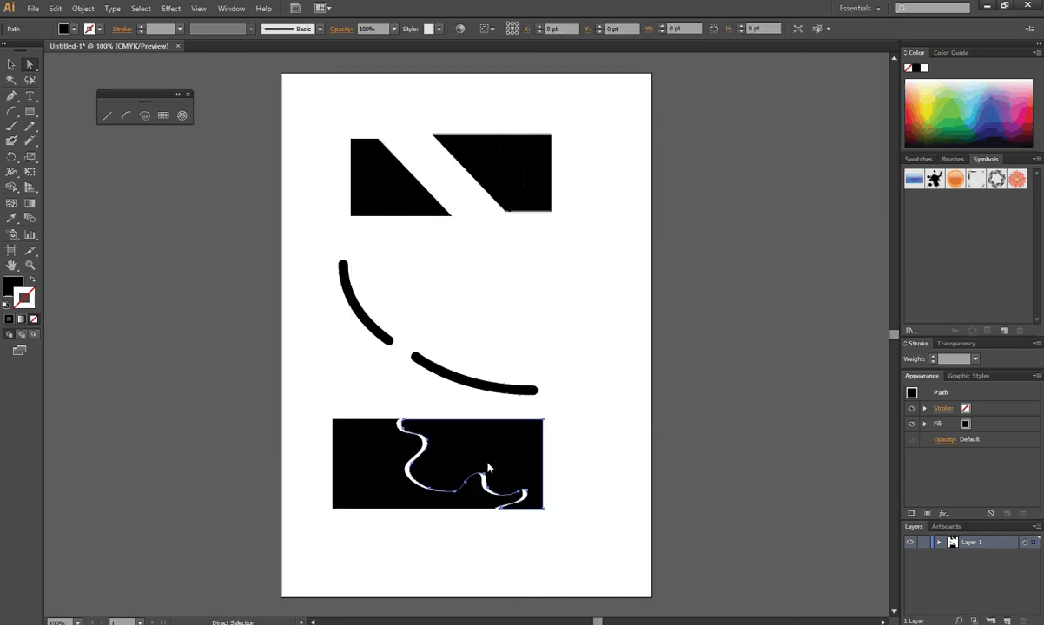
pyautogui.moveTo(476, 489); pyautogui.dragTo(552, 489)
pyautogui.click(368, 494)
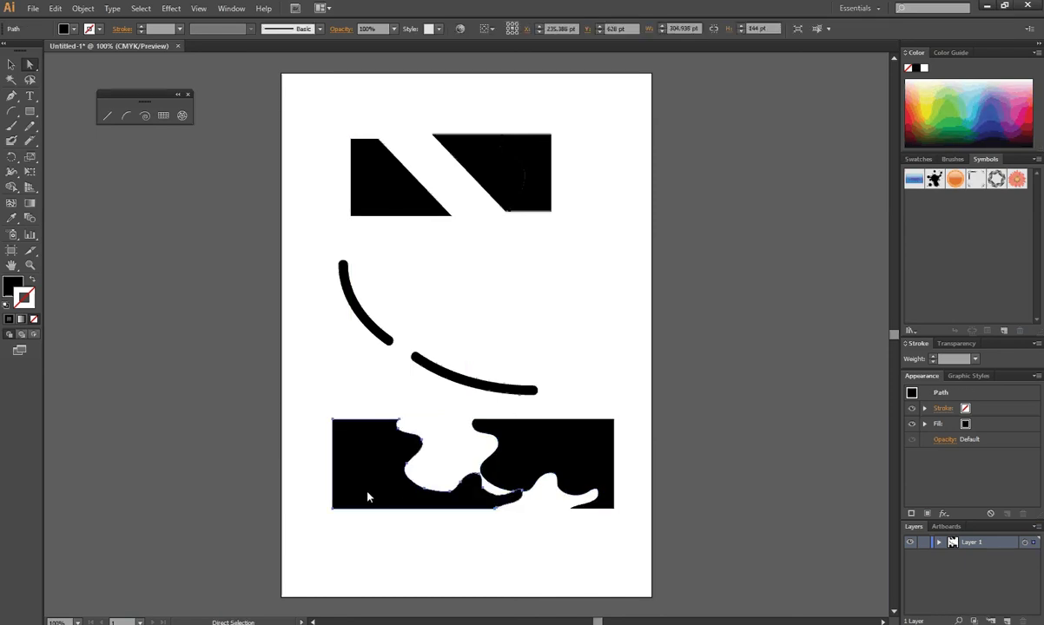
pyautogui.moveTo(368, 494); pyautogui.dragTo(362, 521)
pyautogui.click(596, 364)
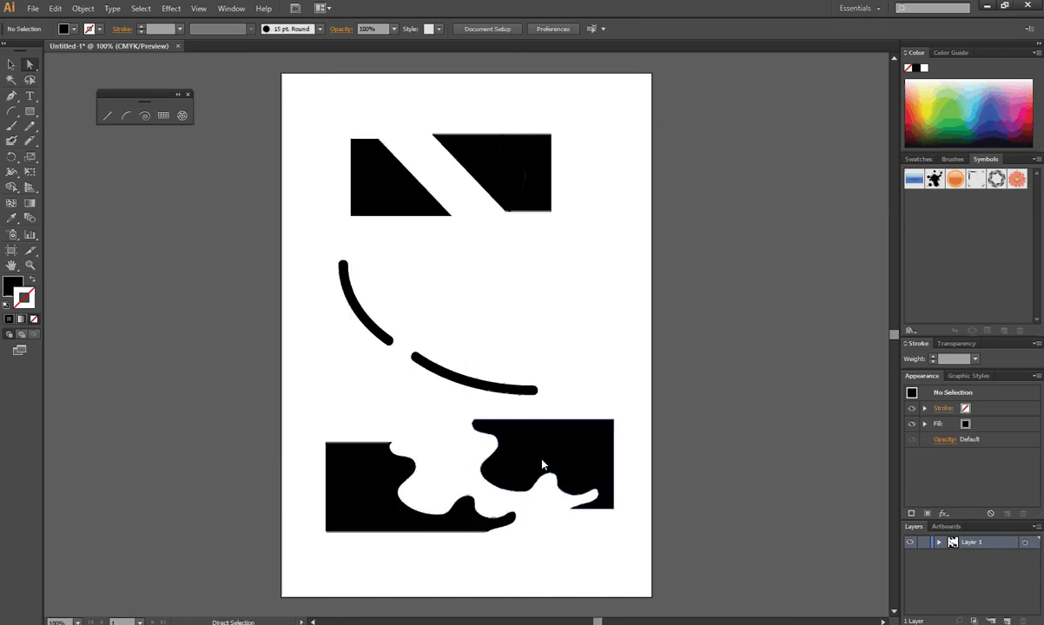
pyautogui.moveTo(548, 464); pyautogui.dragTo(528, 464)
pyautogui.click(595, 363)
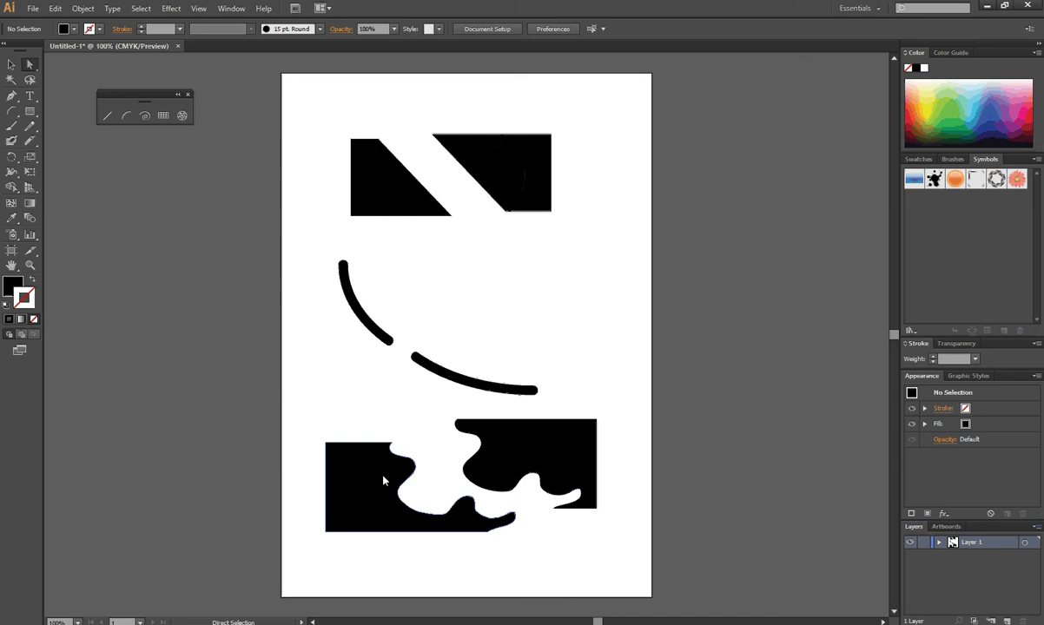
pyautogui.click(348, 495)
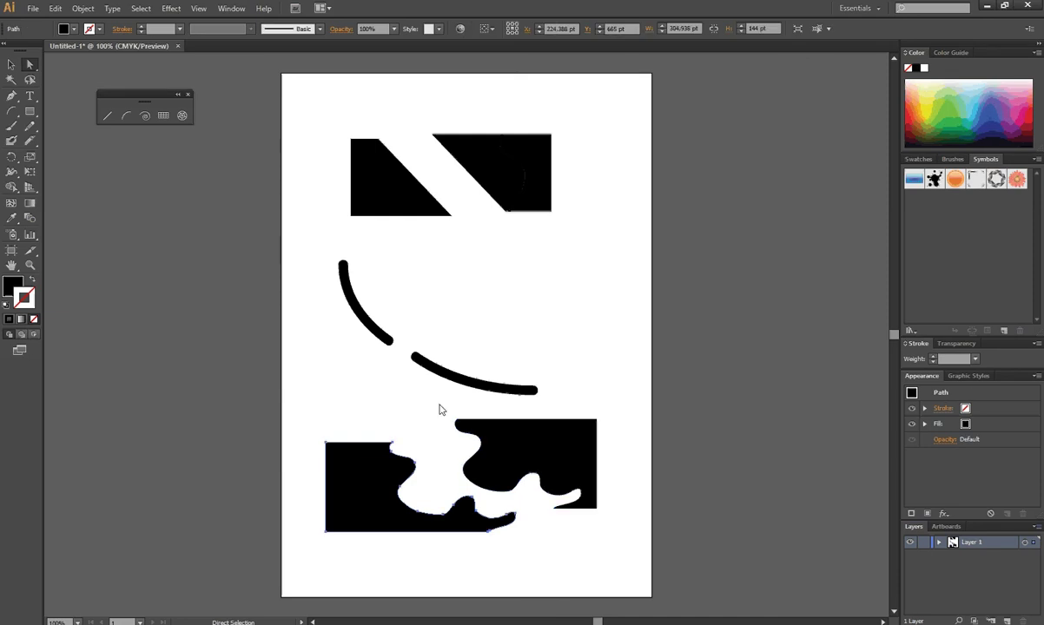
# Turn both lower wavy pieces into unfilled outlines
pyautogui.click(33, 279)
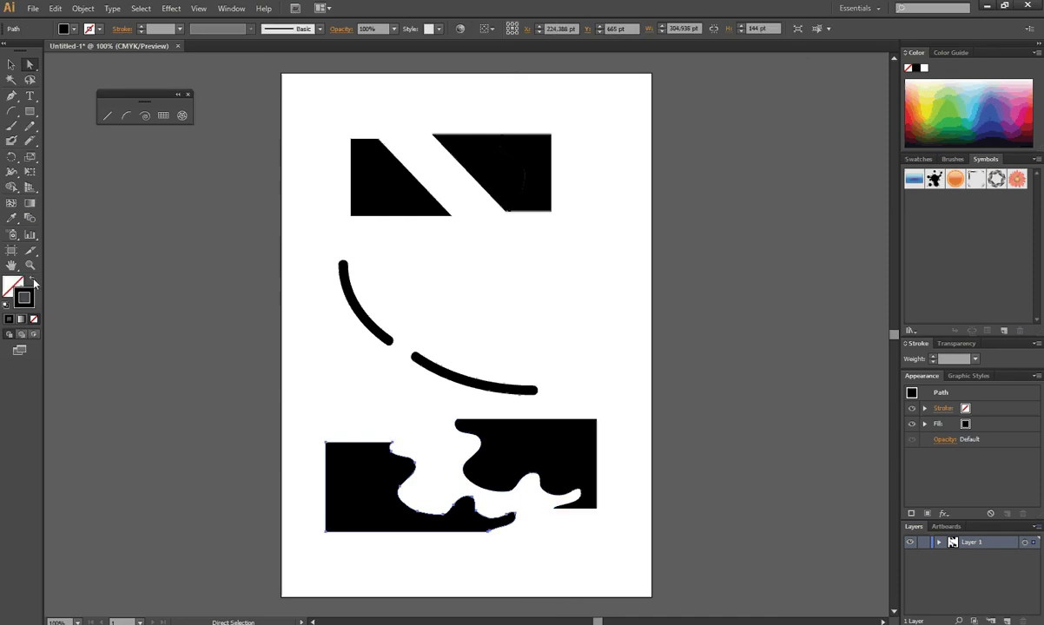
pyautogui.click(485, 495)
pyautogui.hotkey('shift', 'x')
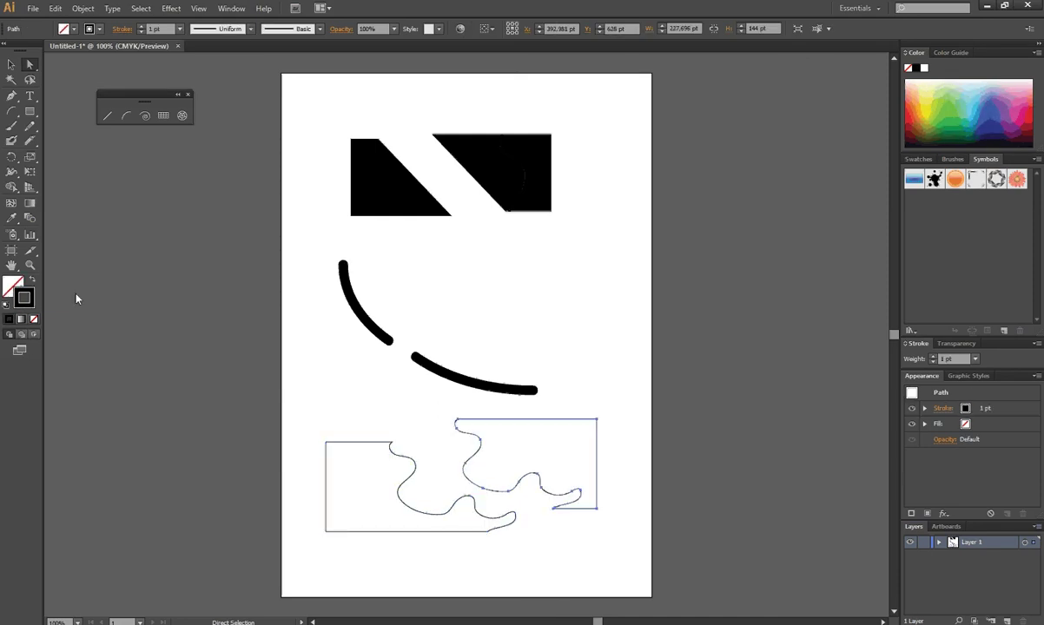
pyautogui.click(487, 305)
# Make the top-left triangular piece an outline, inspect the upper-right black shape, and deselect everything
pyautogui.click(378, 196)
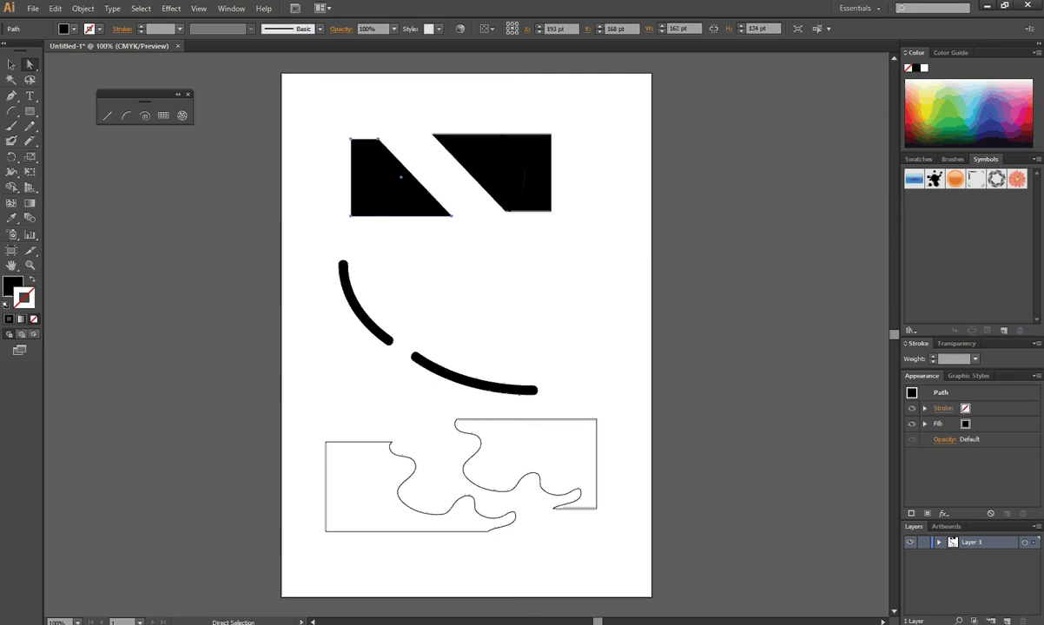
pyautogui.hotkey('shift', 'x')
pyautogui.click(484, 231)
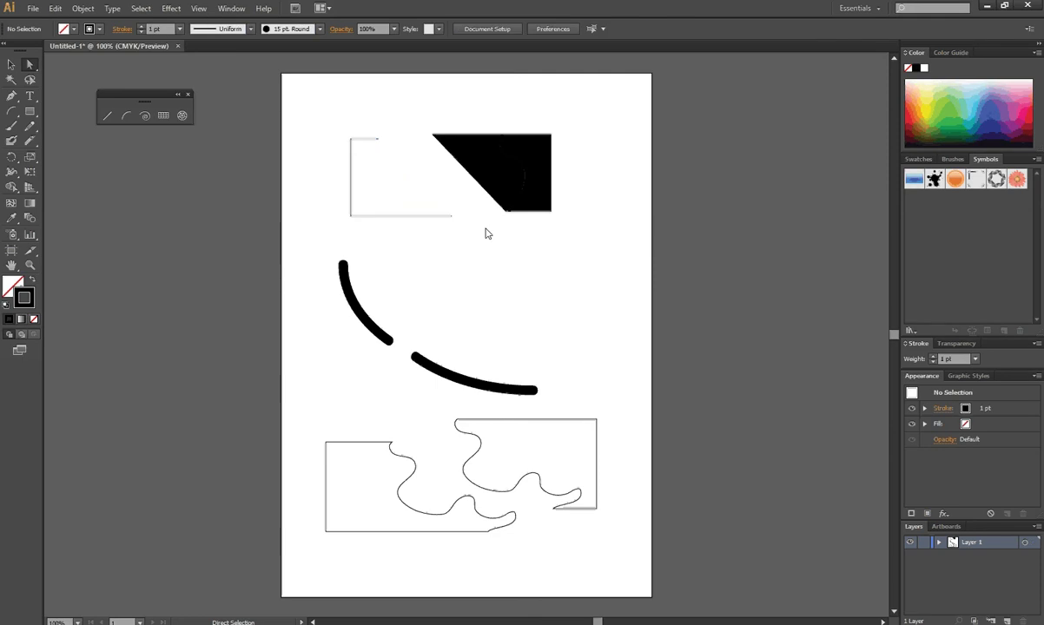
pyautogui.click(502, 167)
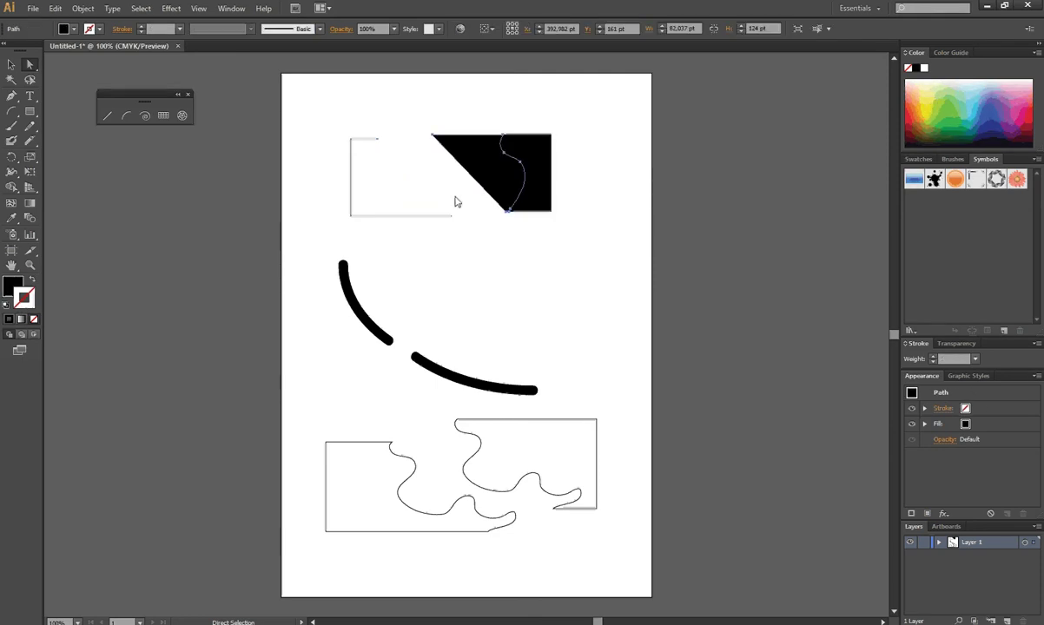
pyautogui.click(457, 201)
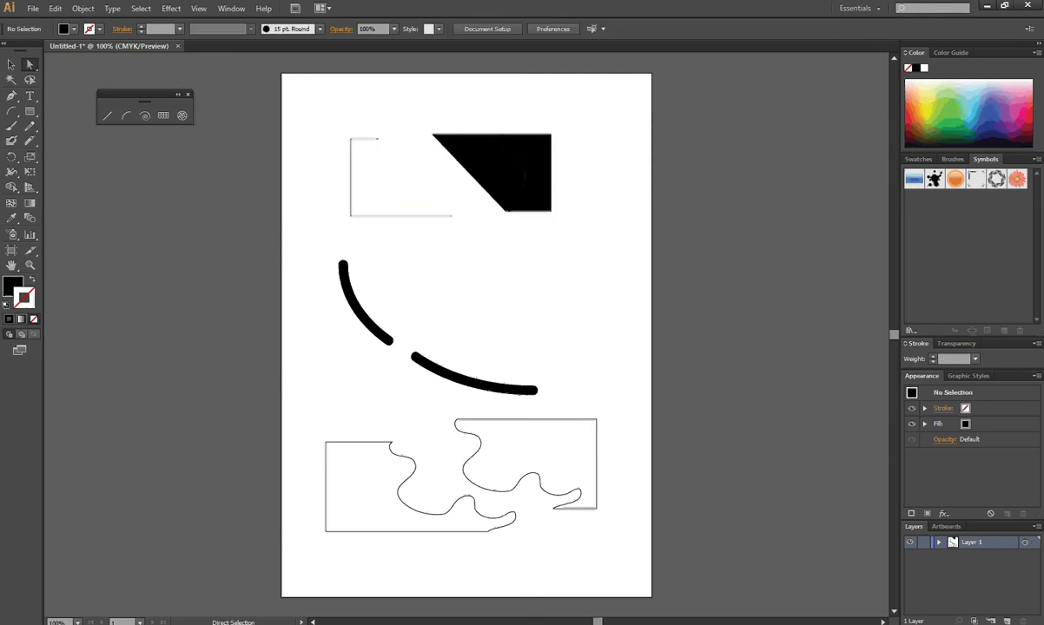
pyautogui.press('v')
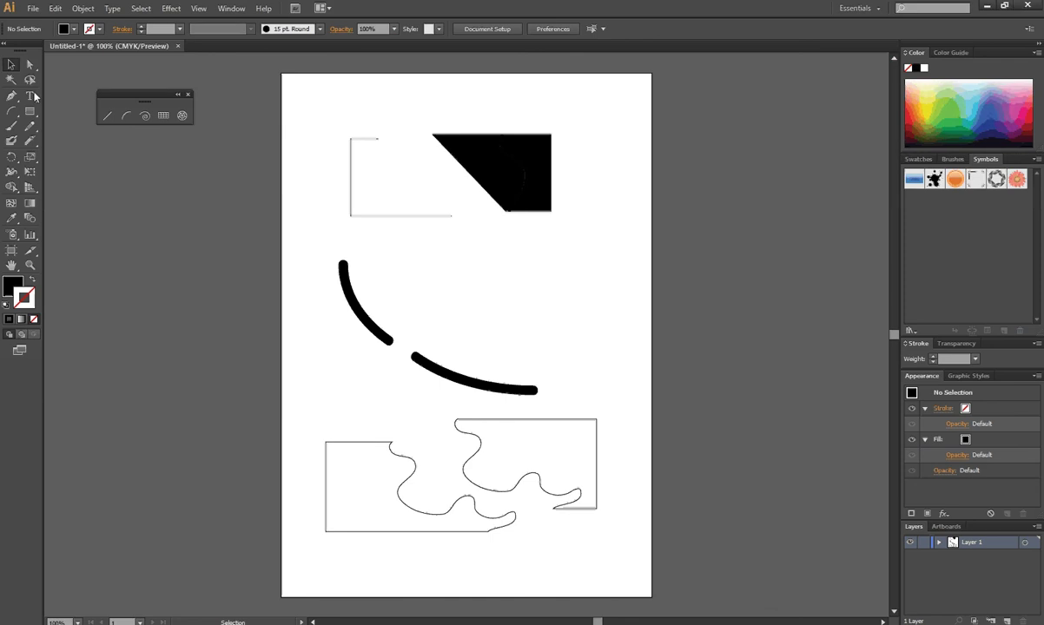
# Fill the lower-left wavy outline with solid black
pyautogui.click(30, 65)
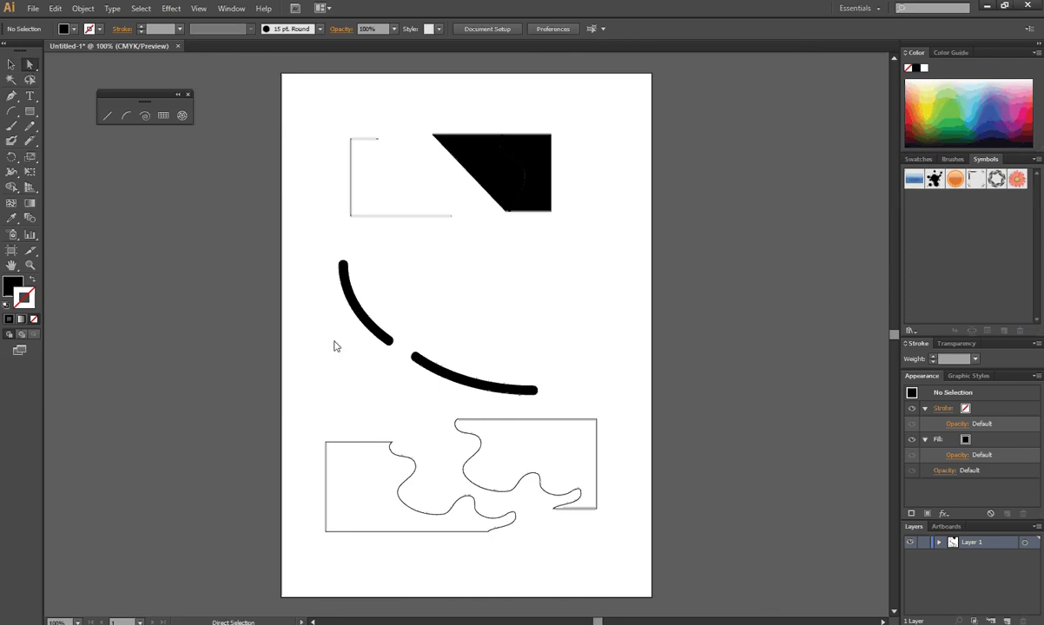
pyautogui.click(329, 443)
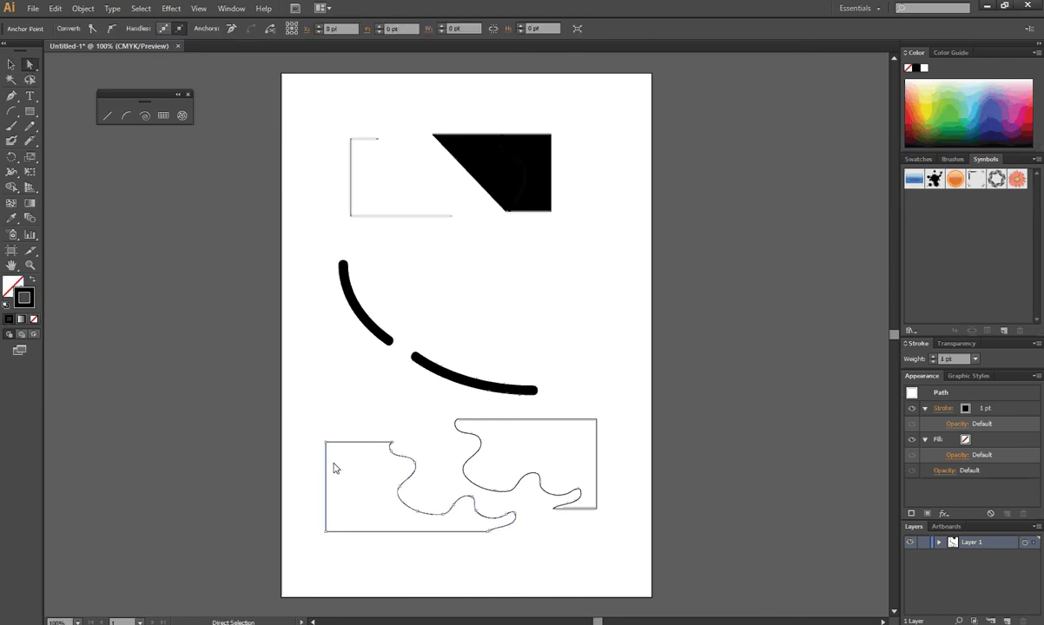
pyautogui.click(31, 279)
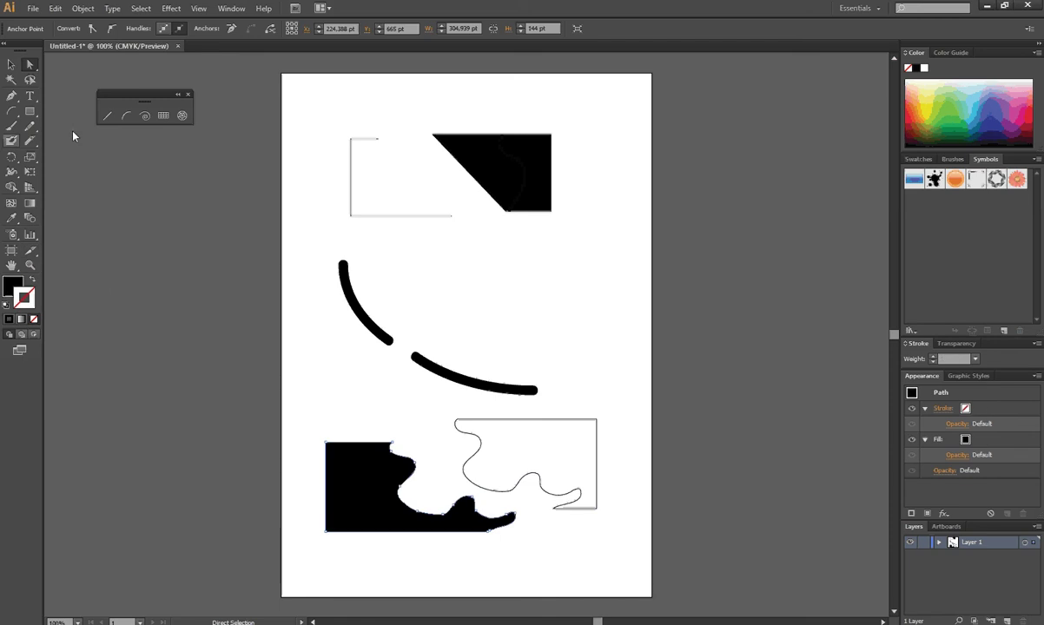
# Slice the black piece with a wavy Knife cut near its left edge and move it up-left
pyautogui.click(31, 141)
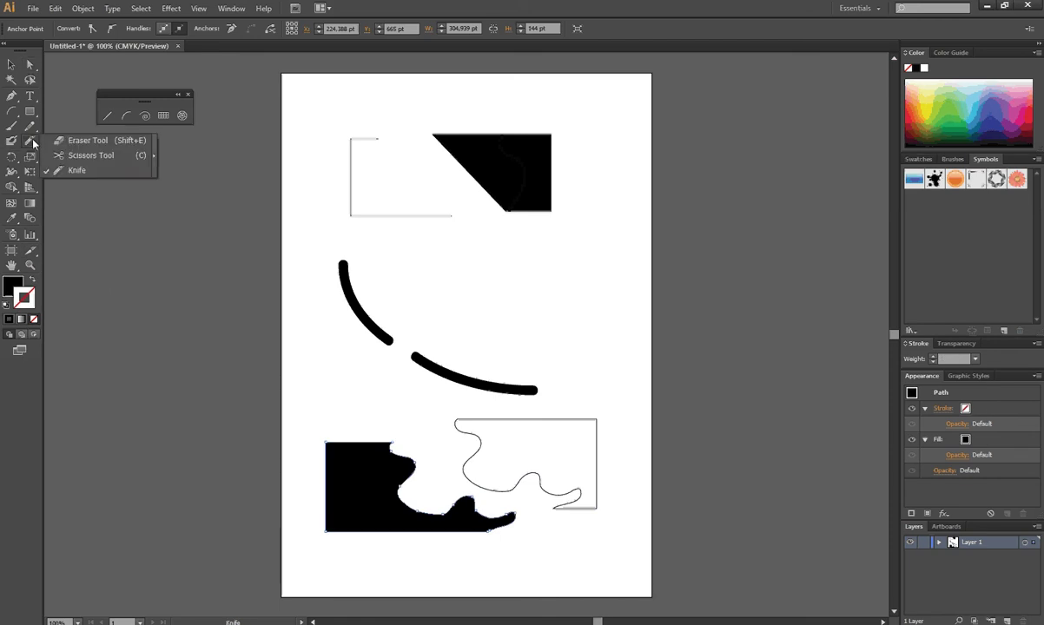
pyautogui.click(71, 171)
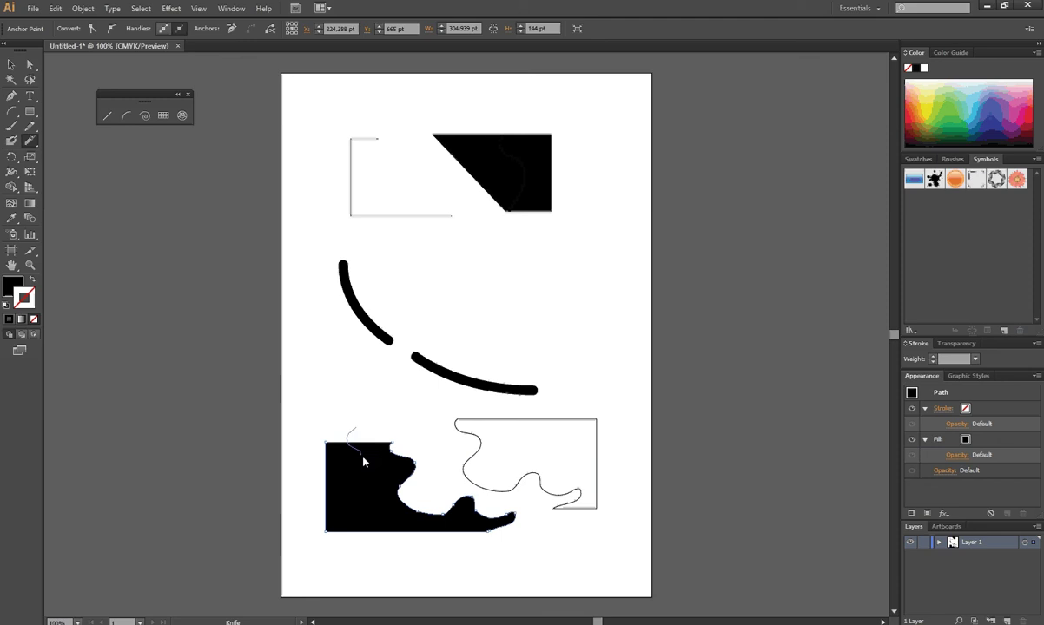
pyautogui.moveTo(363, 461); pyautogui.dragTo(363, 515)
pyautogui.moveTo(364, 519); pyautogui.dragTo(382, 555)
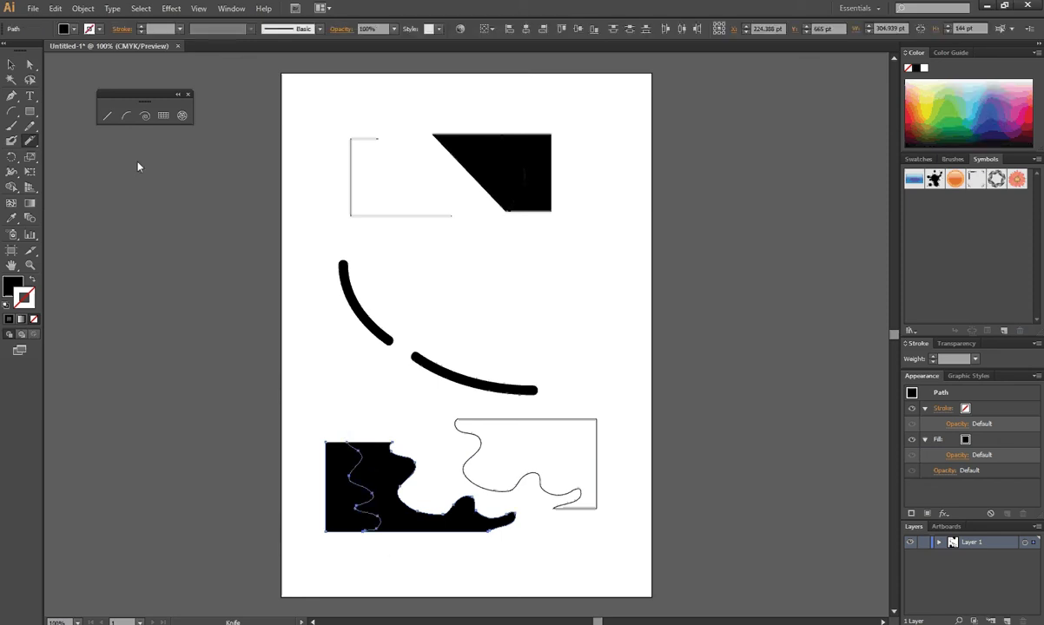
pyautogui.press('v')
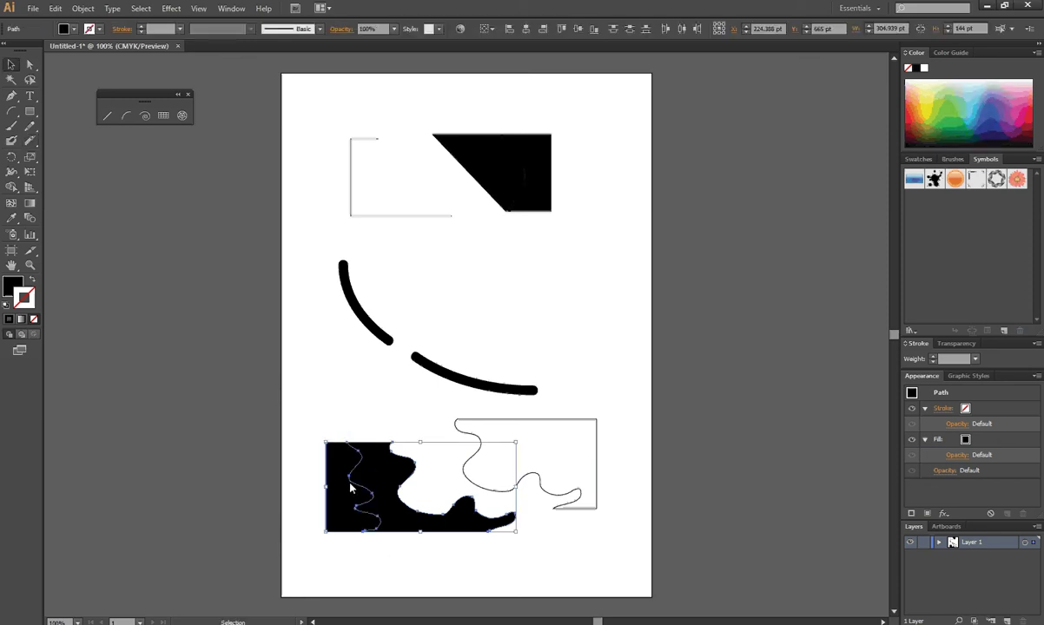
pyautogui.moveTo(343, 487)
pyautogui.mouseDown()
pyautogui.moveTo(306, 447)
pyautogui.moveTo(408, 515)
pyautogui.moveTo(397, 489)
pyautogui.moveTo(408, 473)
pyautogui.moveTo(328, 468)
pyautogui.mouseUp()
# Drop the current piece and reposition the wavy black piece along the bottom
pyautogui.click(171, 153)
pyautogui.press('a')
pyautogui.click(461, 502)
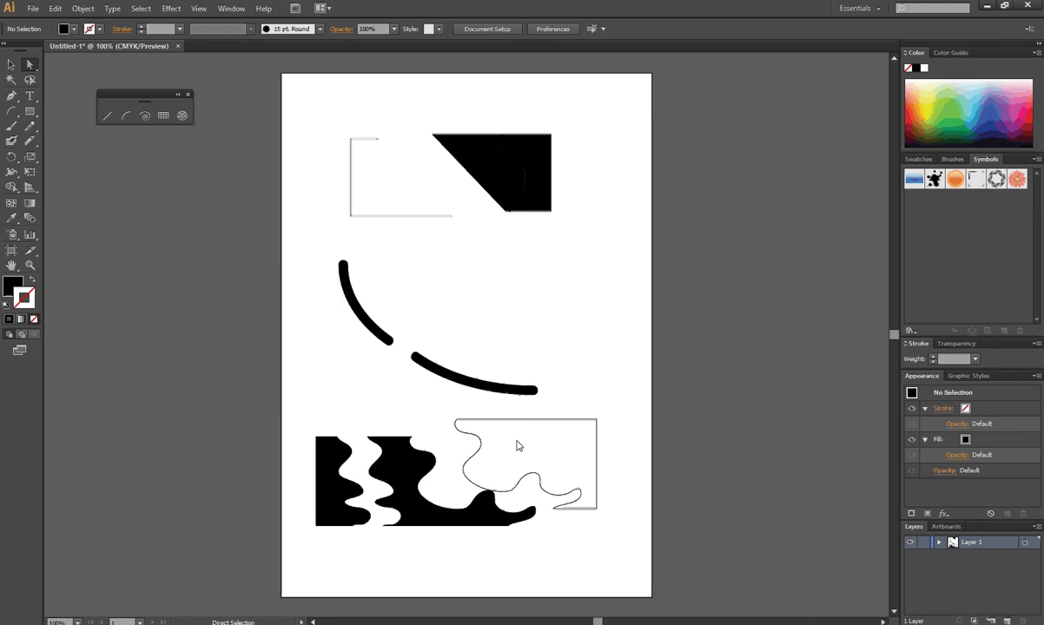
# Fill the right-hand wavy outline solid black by swapping its fill and stroke
pyautogui.click(10, 66)
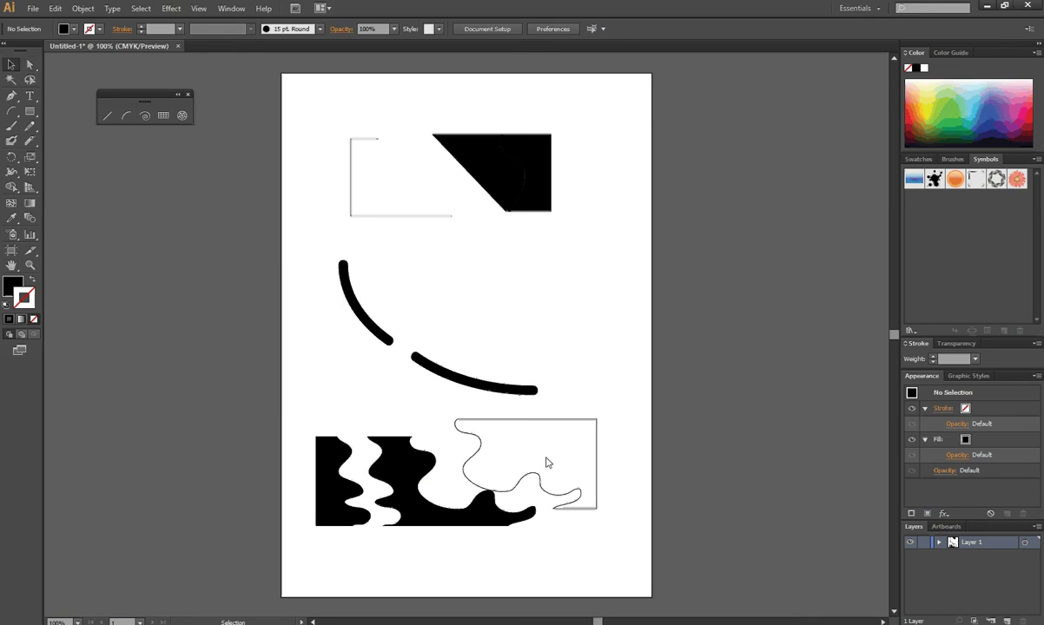
pyautogui.click(540, 421)
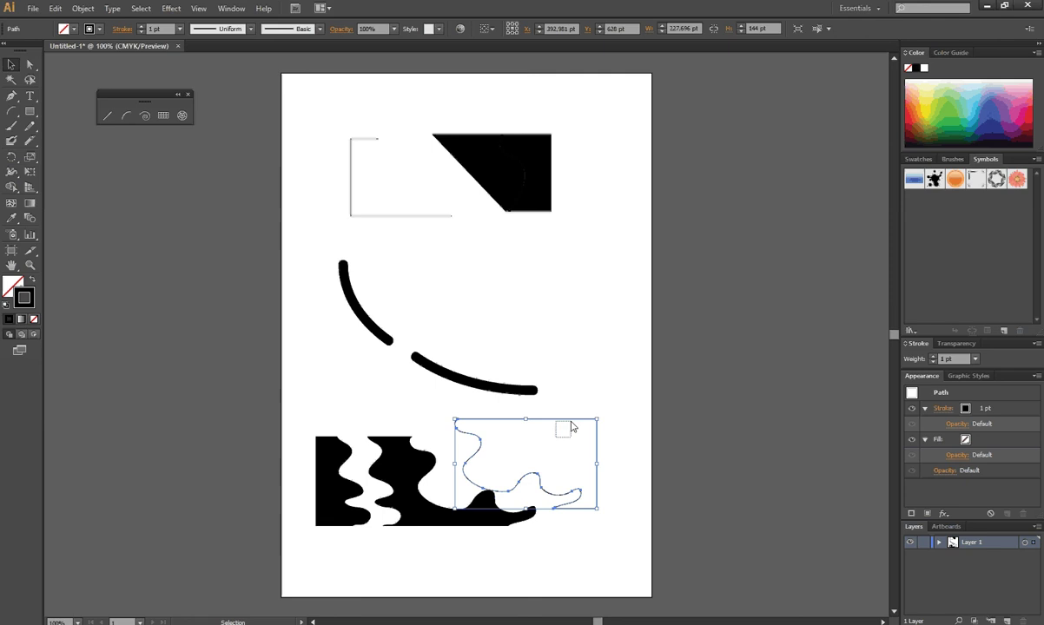
pyautogui.click(573, 428)
pyautogui.click(32, 279)
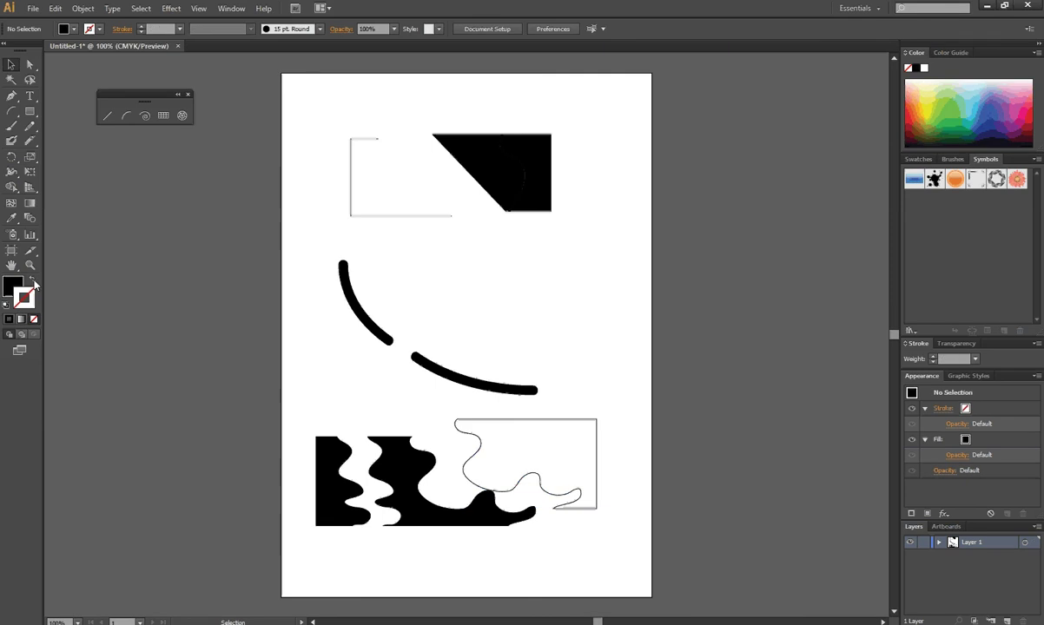
pyautogui.click(532, 422)
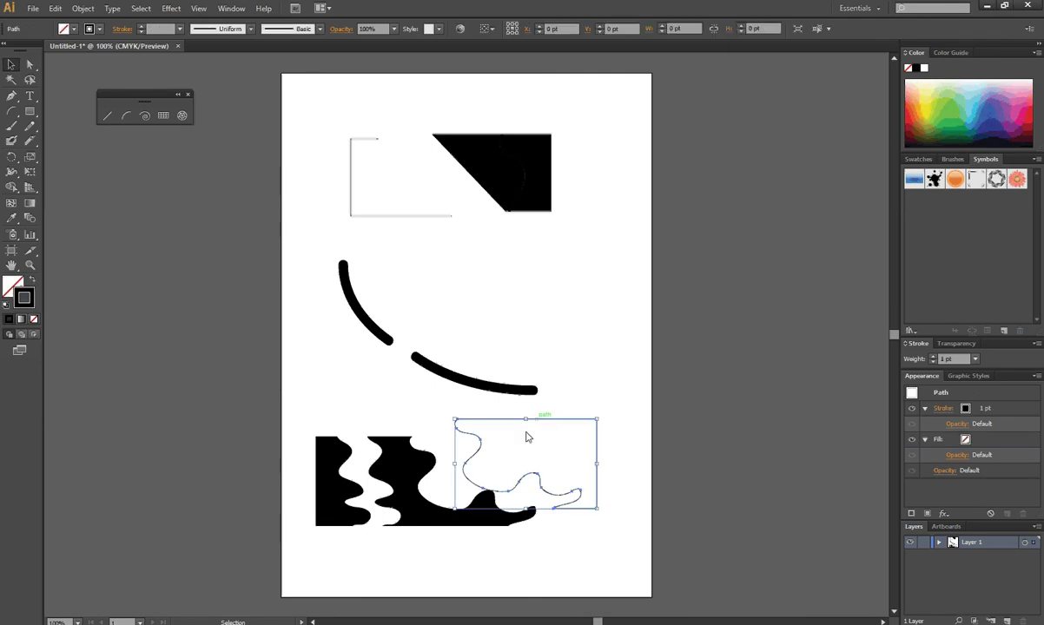
pyautogui.click(32, 278)
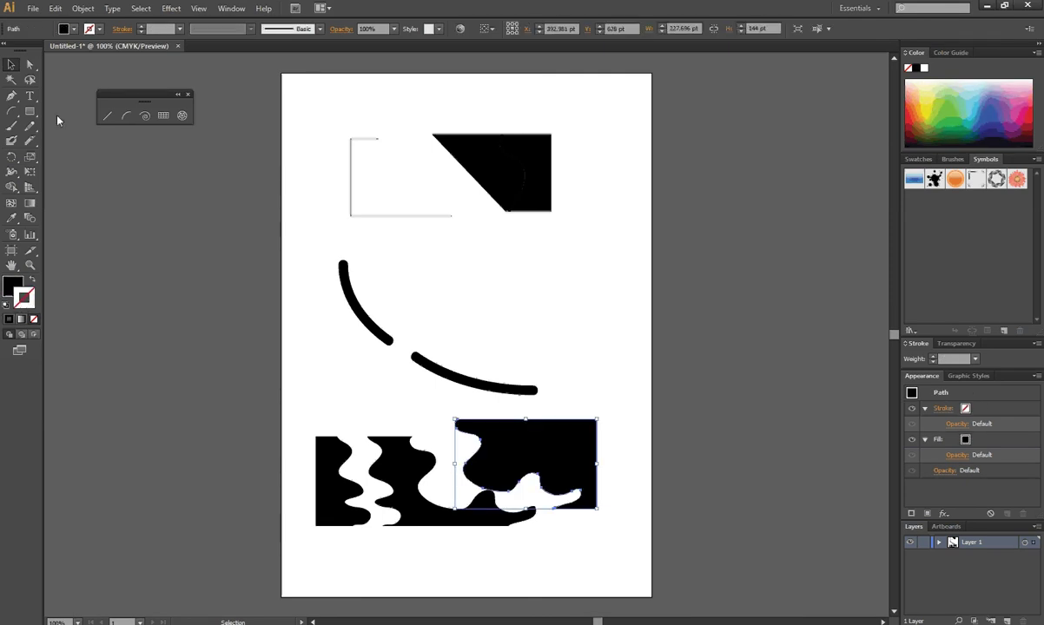
# Knife a wavy cut across the right black piece and move the cut strip up-right
pyautogui.click(33, 142)
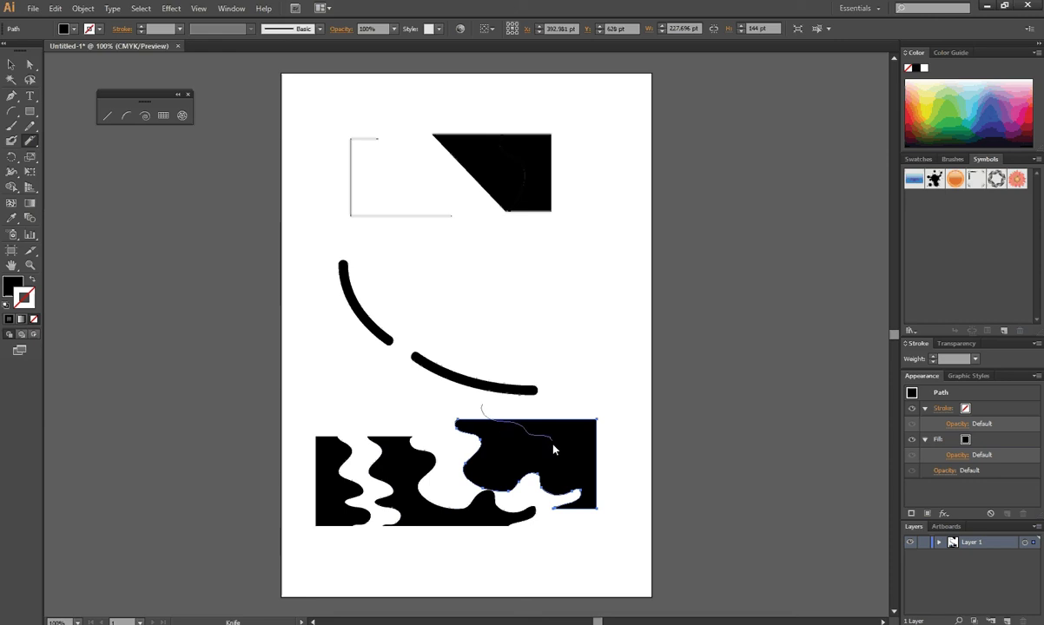
pyautogui.moveTo(574, 468); pyautogui.dragTo(622, 484)
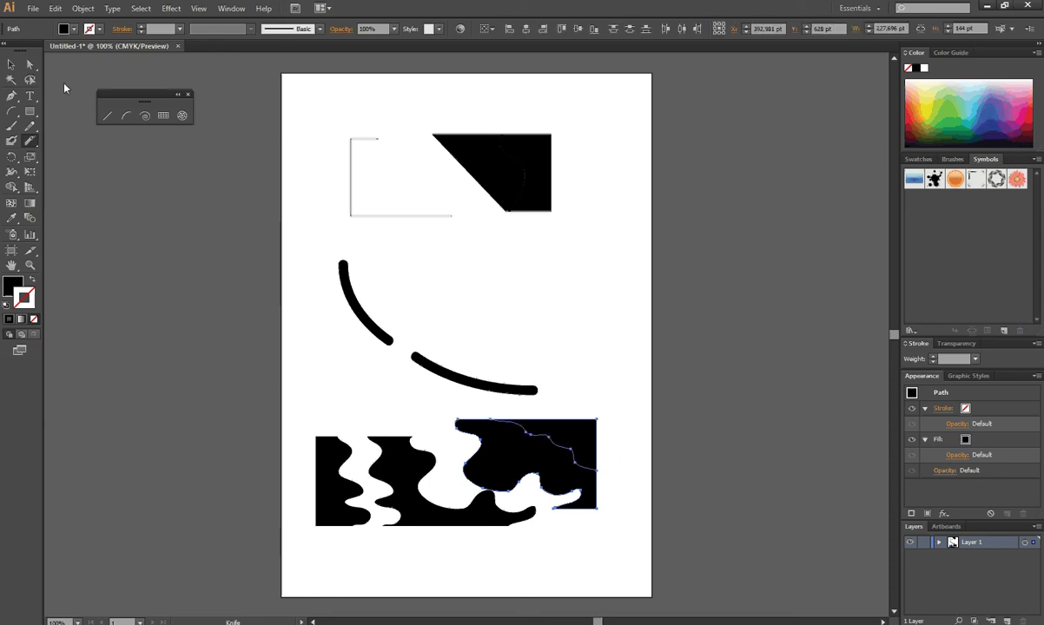
pyautogui.click(30, 64)
pyautogui.moveTo(508, 455); pyautogui.dragTo(529, 436)
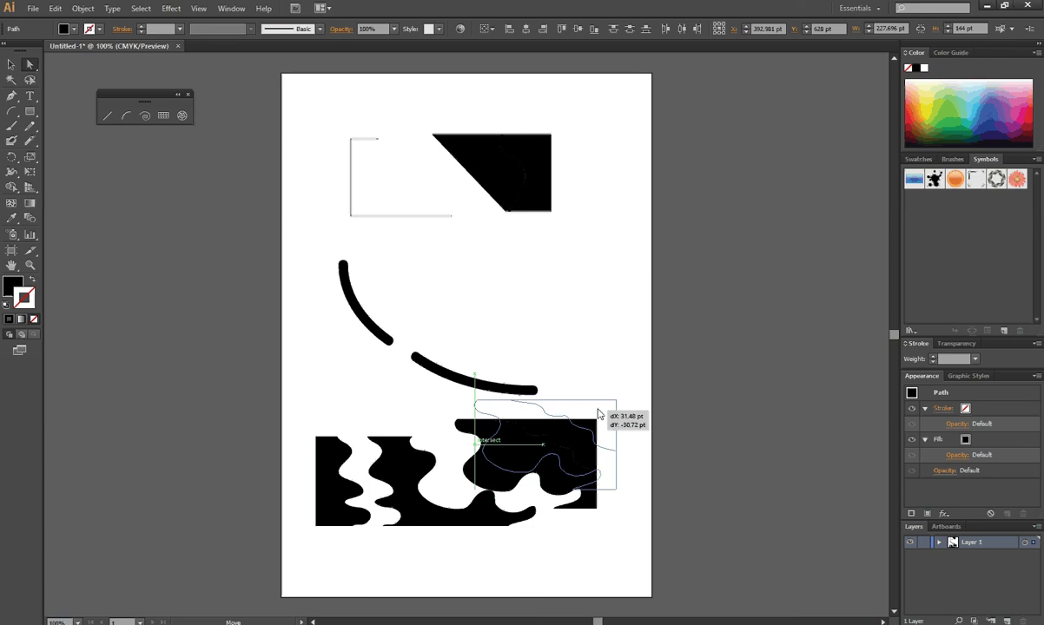
# Shift the pieces left, set X to 405 pt, move one 35 pt right, another 13 pt down
pyautogui.click(11, 65)
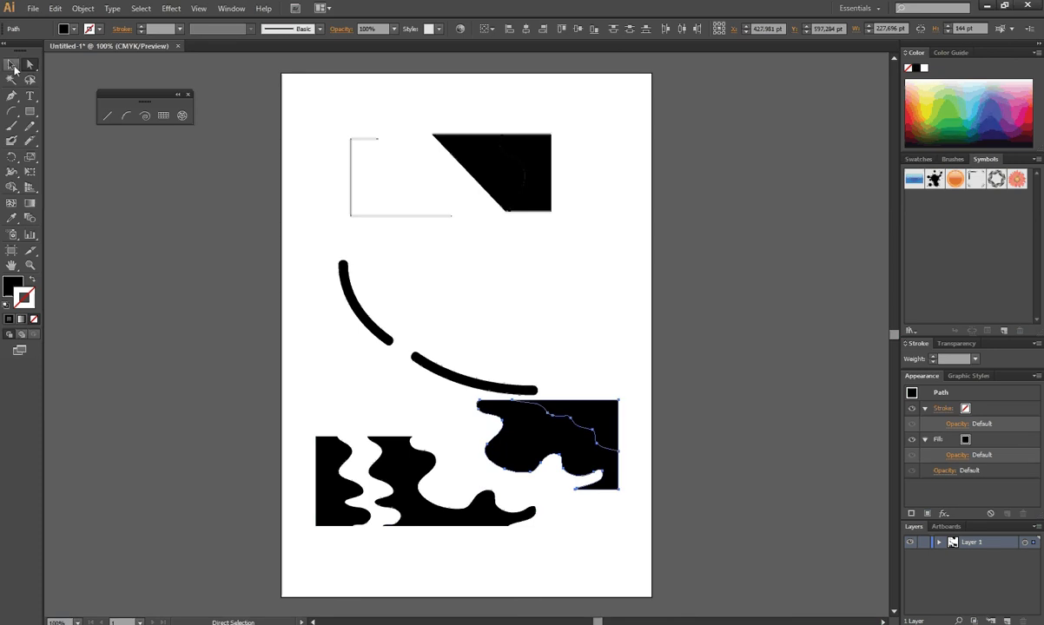
pyautogui.moveTo(499, 410); pyautogui.dragTo(453, 414)
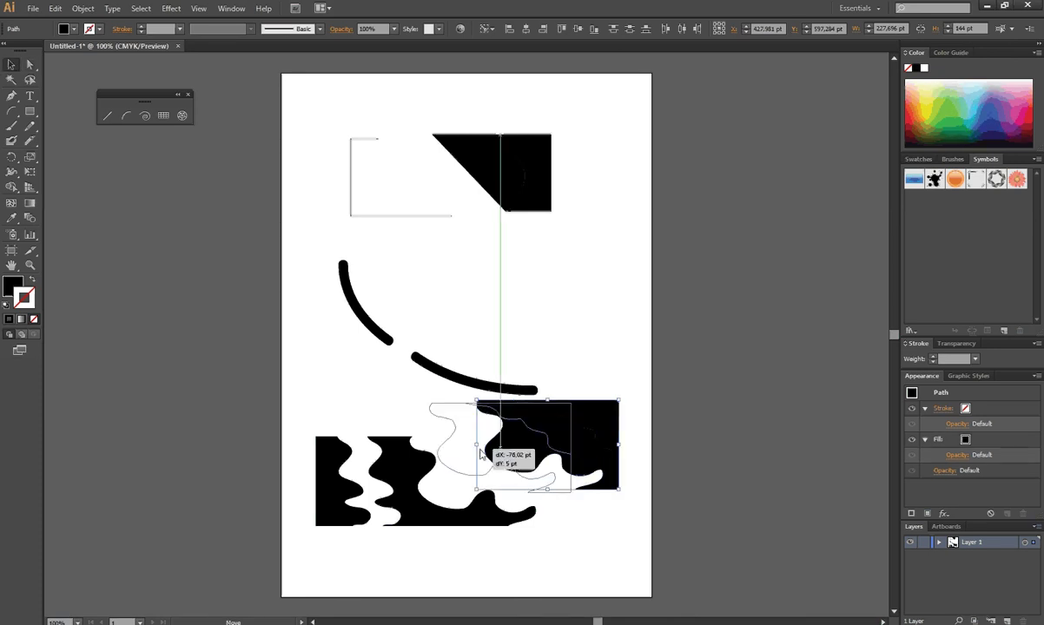
pyautogui.doubleClick(555, 427)
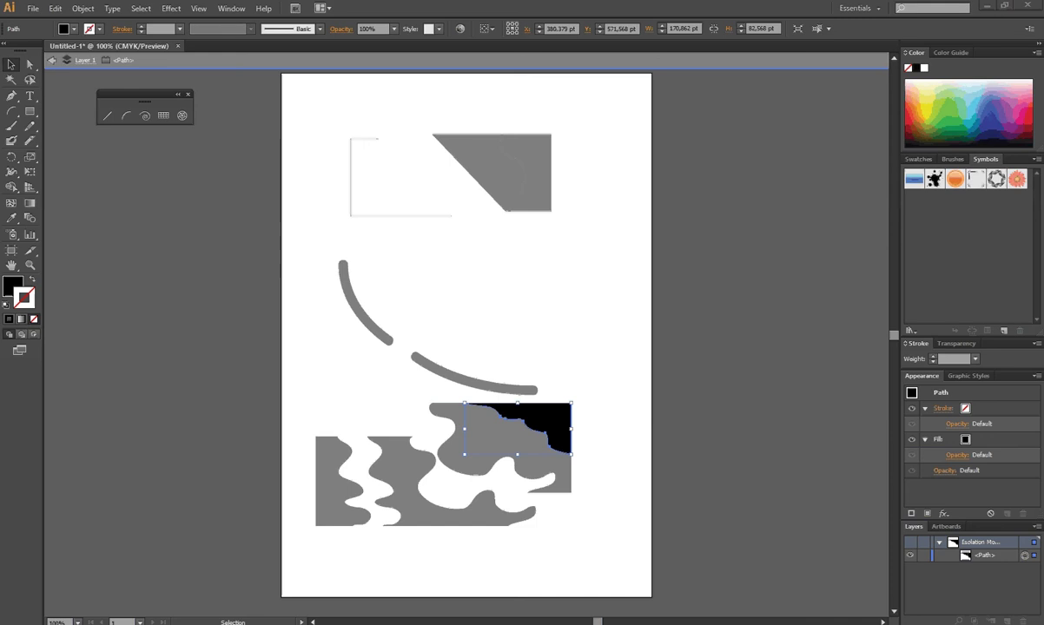
pyautogui.write('405')
pyautogui.press('Return')
pyautogui.press('Escape')
pyautogui.press('a')
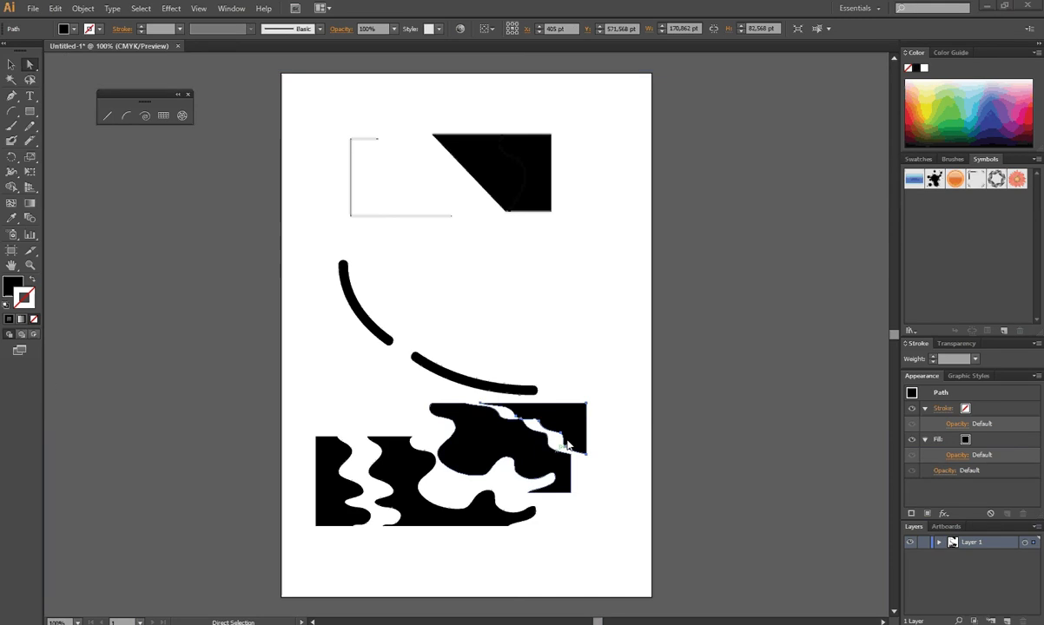
pyautogui.moveTo(568, 429)
pyautogui.mouseDown()
pyautogui.moveTo(593, 437)
pyautogui.moveTo(594, 426)
pyautogui.mouseUp()
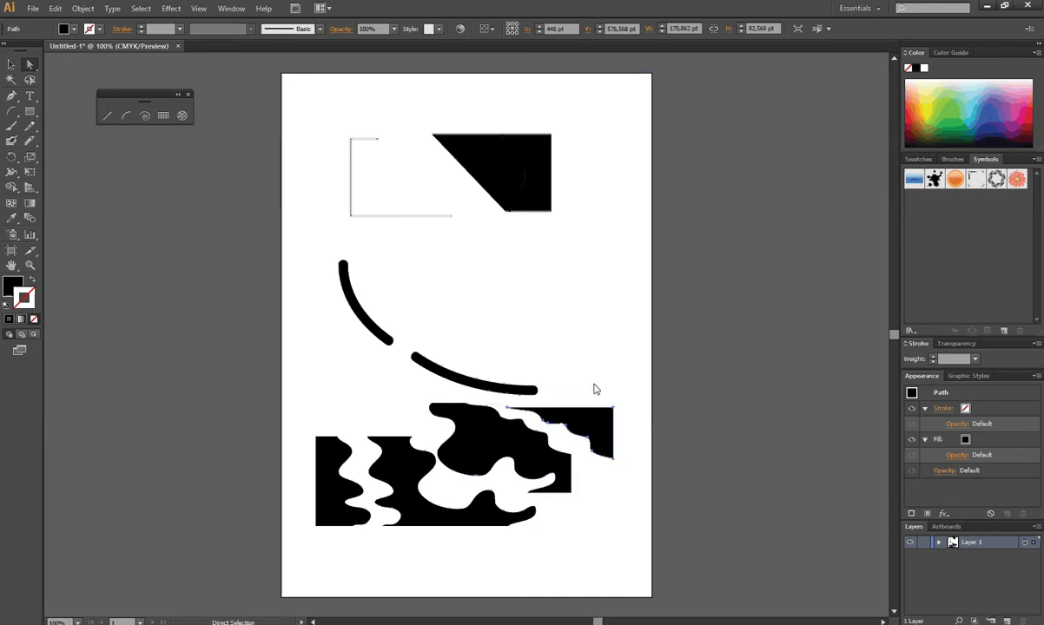
pyautogui.moveTo(496, 447); pyautogui.dragTo(496, 459)
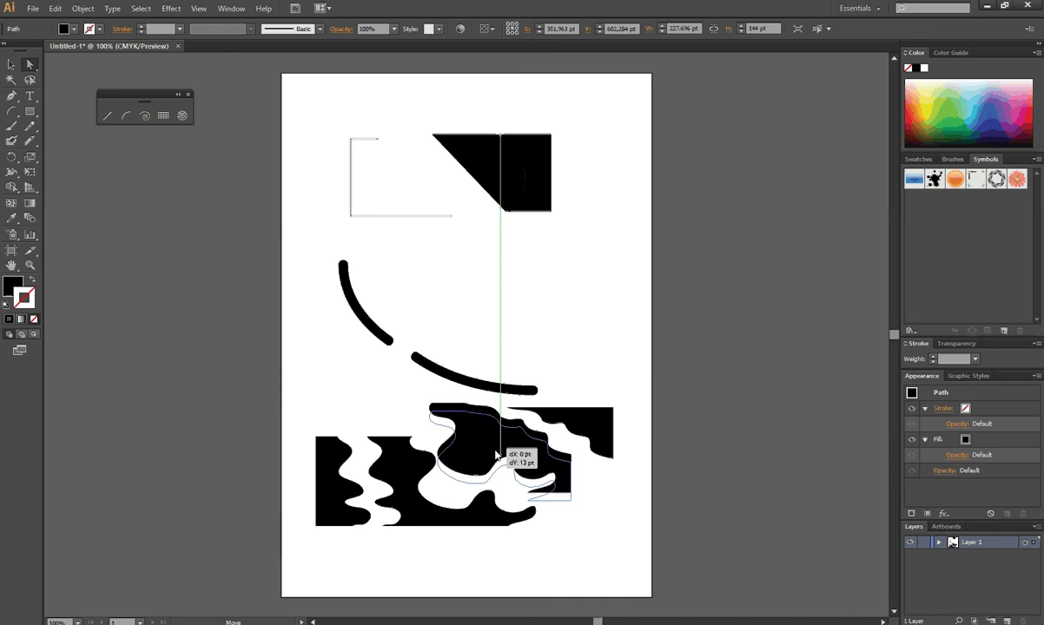